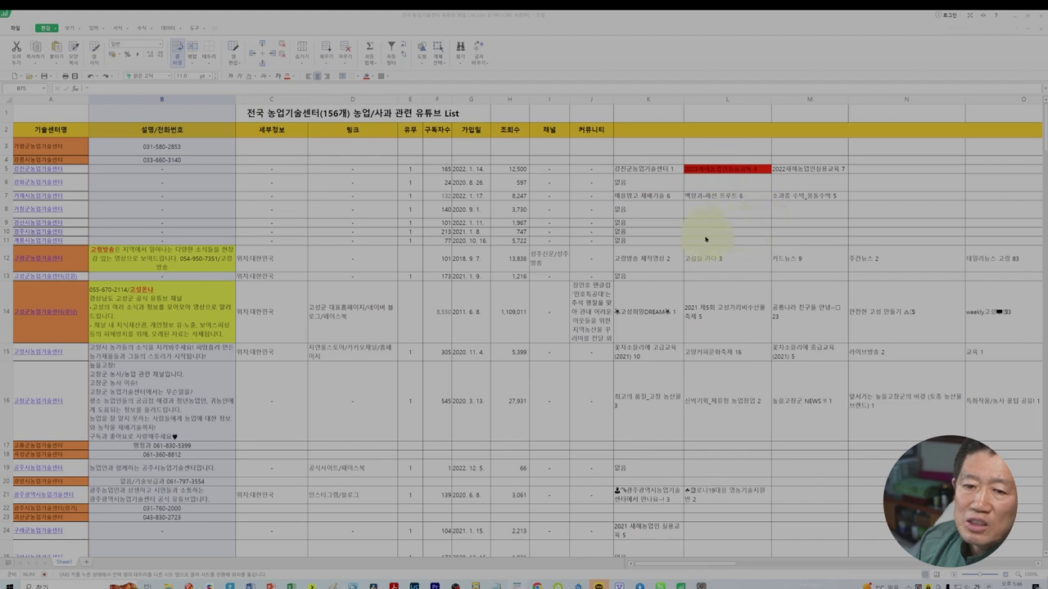
Review the agricultural technology center list down to the totals and the recommended-channel colour legend at its end
scroll(491, 330, down, 8)
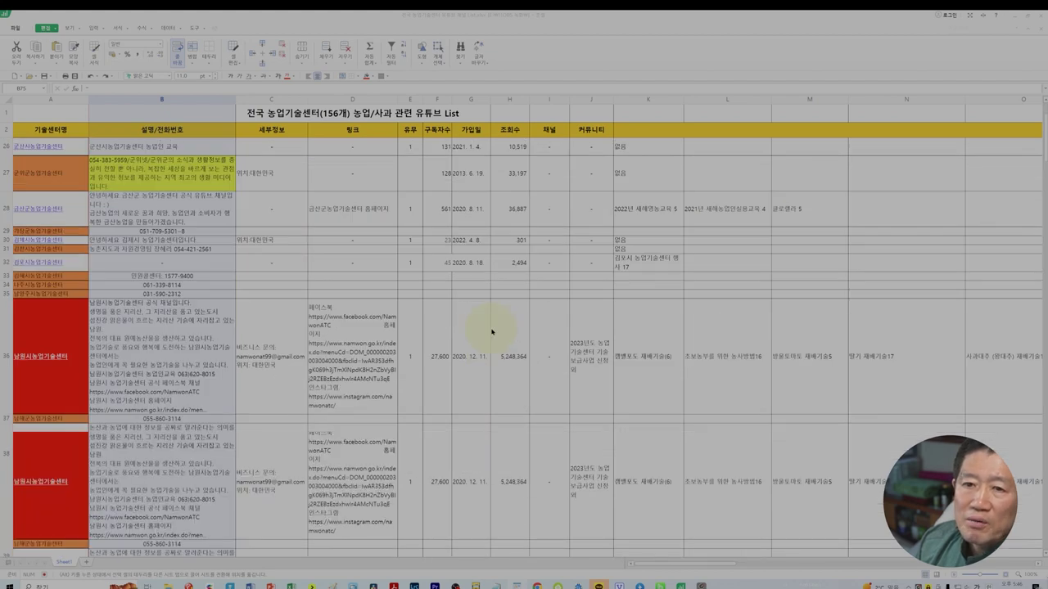
scroll(491, 331, down, 15)
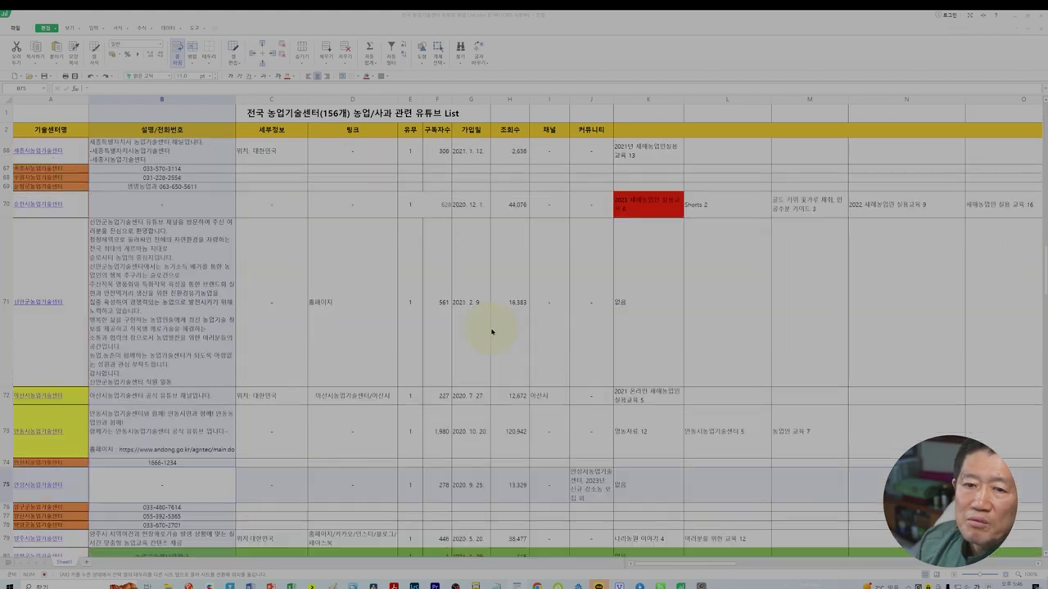
scroll(491, 331, down, 12)
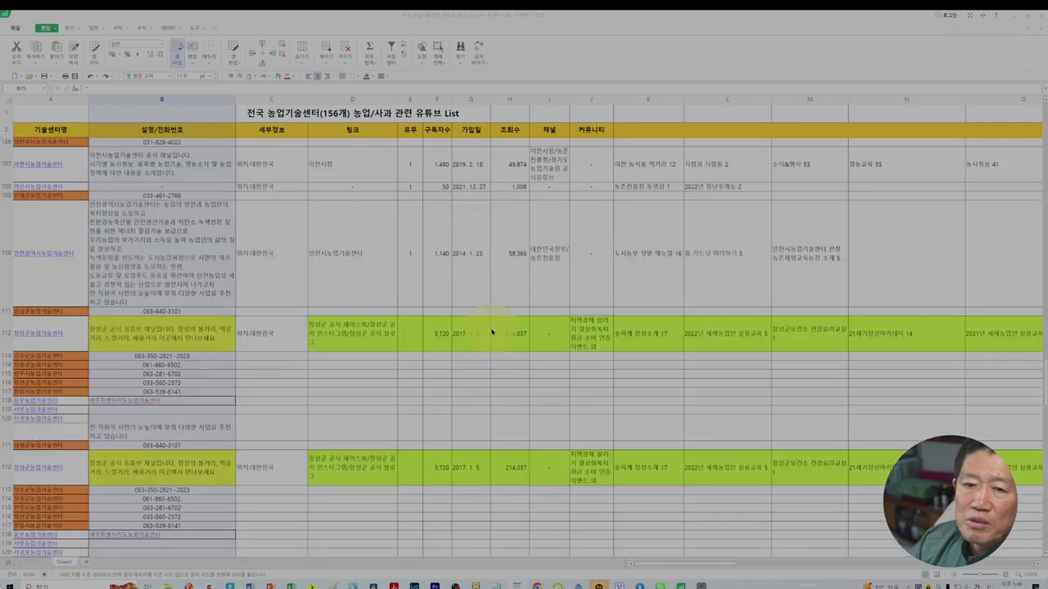
scroll(491, 331, down, 9)
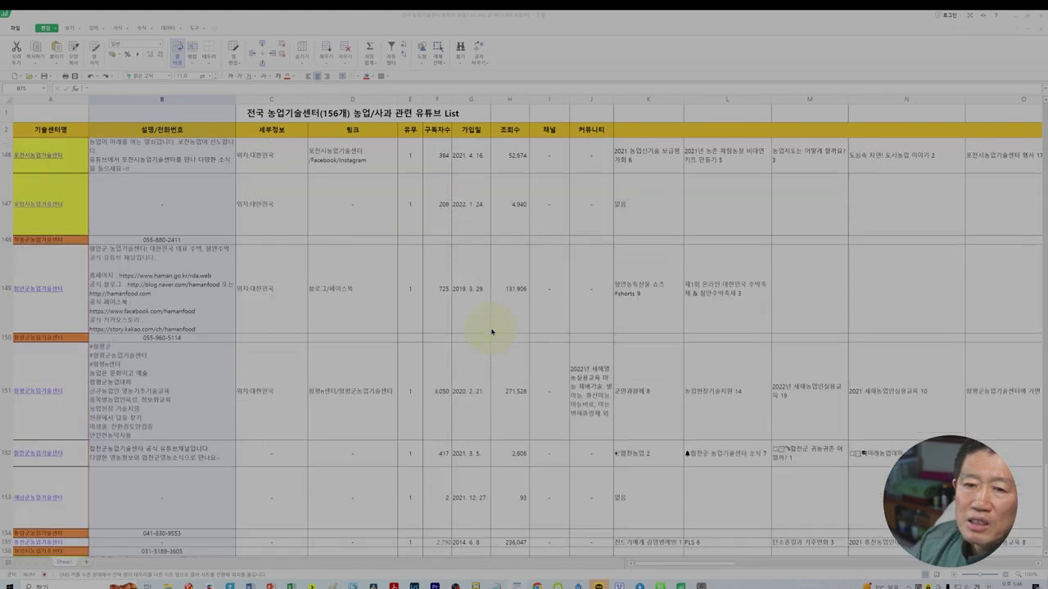
scroll(492, 332, down, 5)
scroll(492, 331, up, 2)
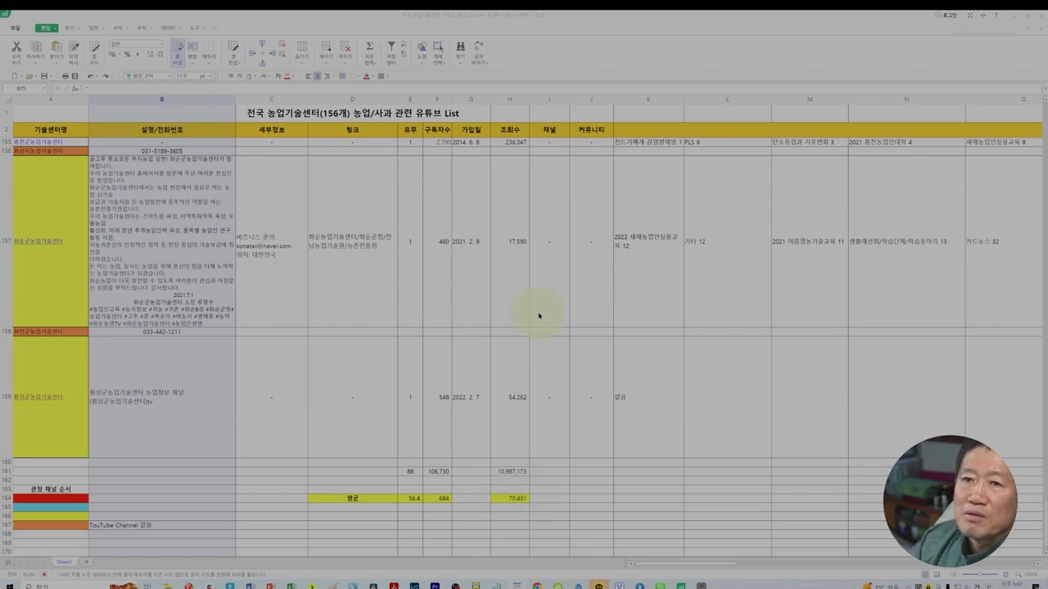
Open the YouTube channel linked from the red 남원시농업기술센터 entry in row 36, allowing the link to open
scroll(539, 315, up, 8)
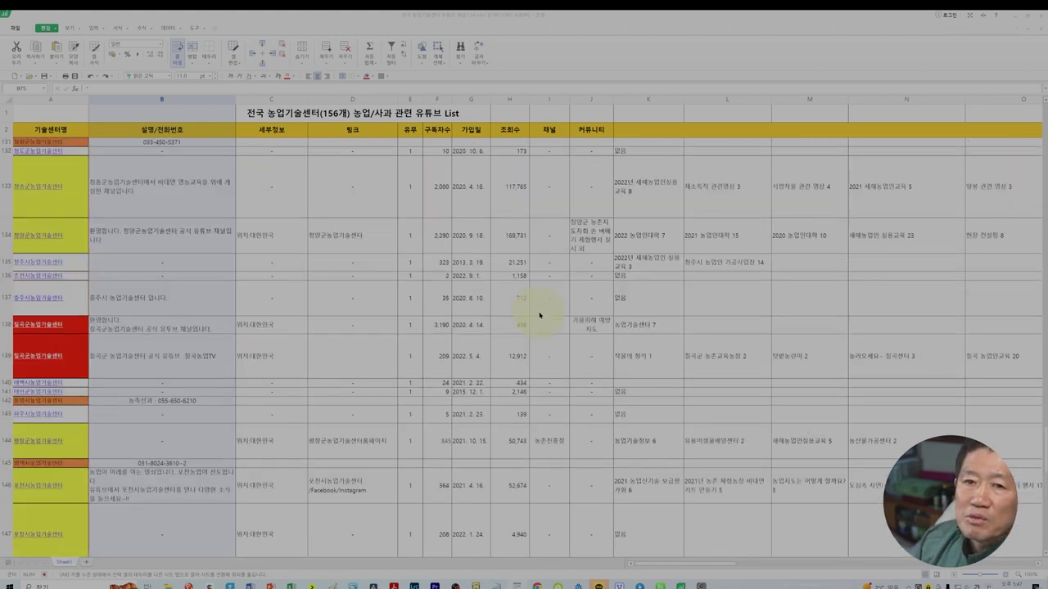
scroll(539, 315, up, 10)
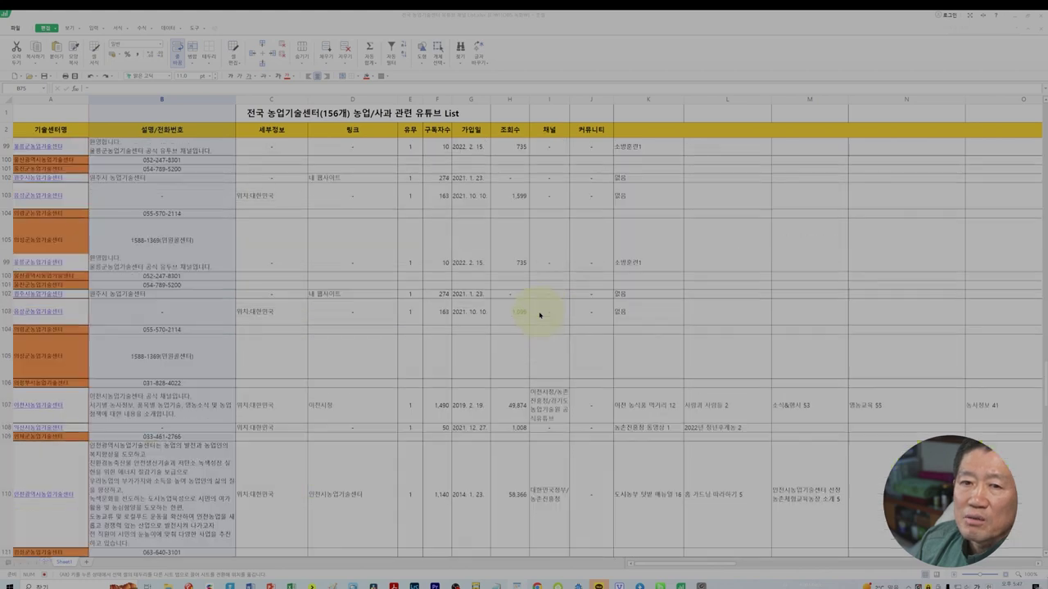
scroll(538, 316, up, 5)
scroll(539, 315, up, 5)
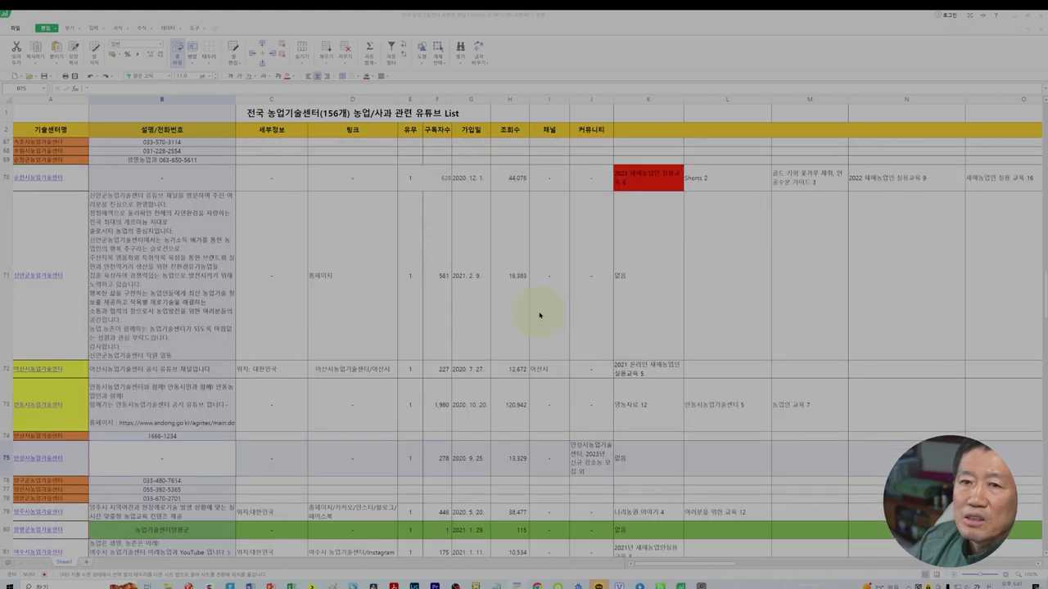
scroll(540, 315, up, 3)
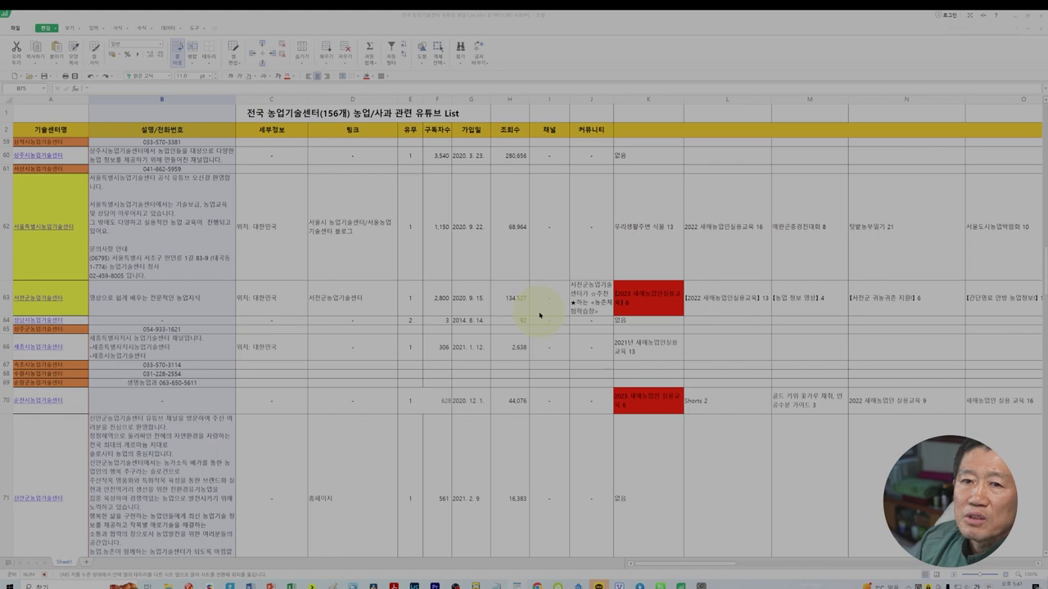
scroll(539, 315, up, 10)
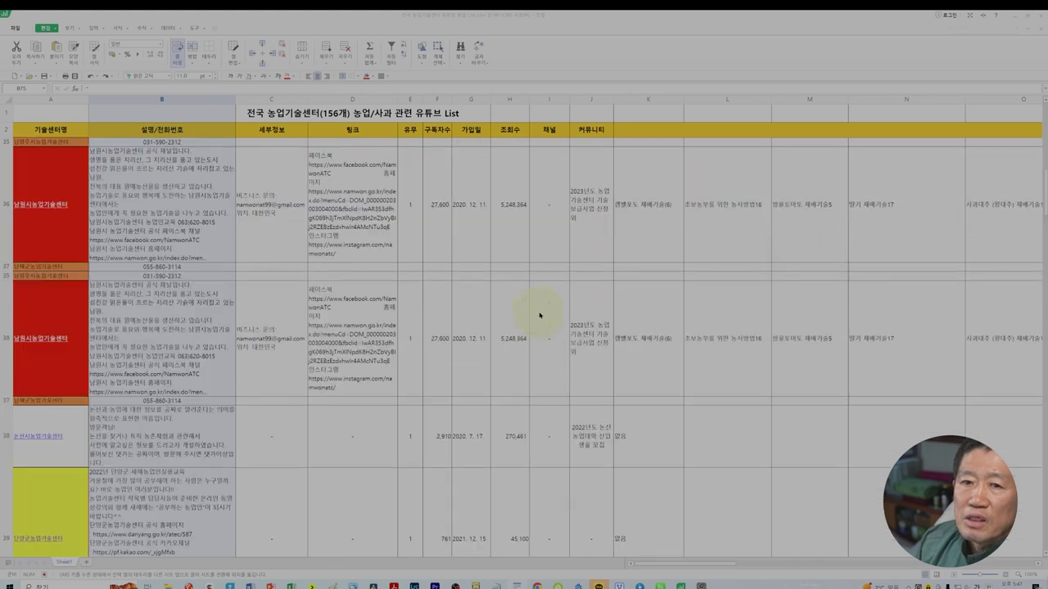
click(69, 332)
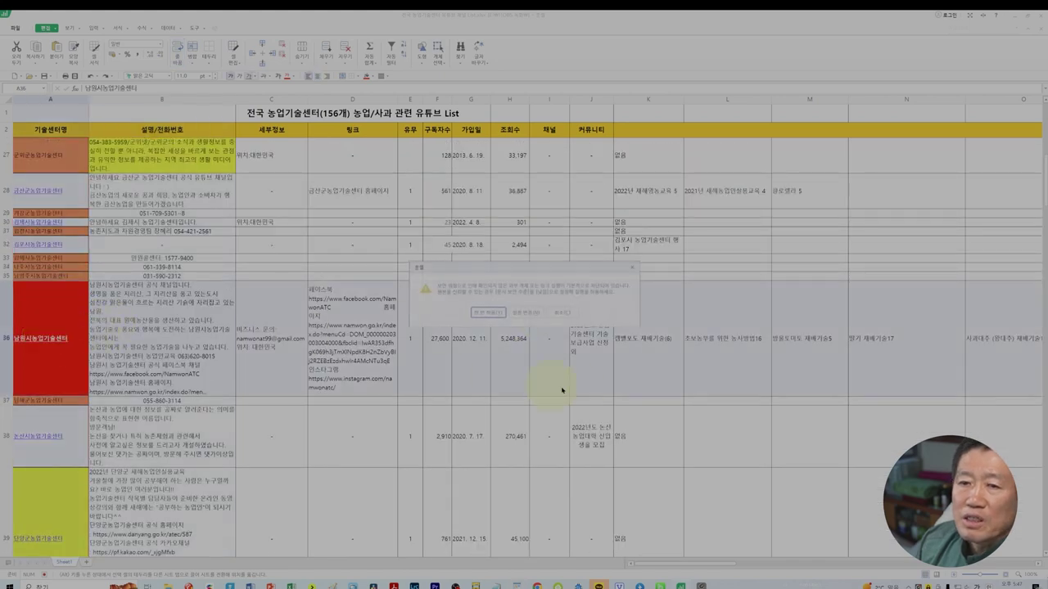
click(487, 312)
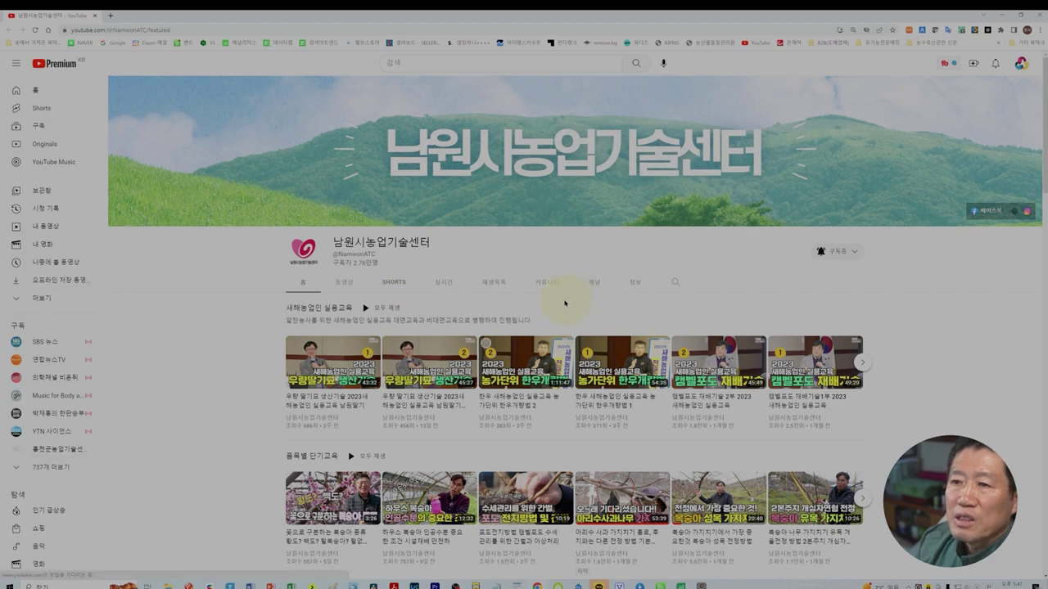
Show the 남원시농업기술센터 channel's playlists and look through the available farming topics
click(496, 285)
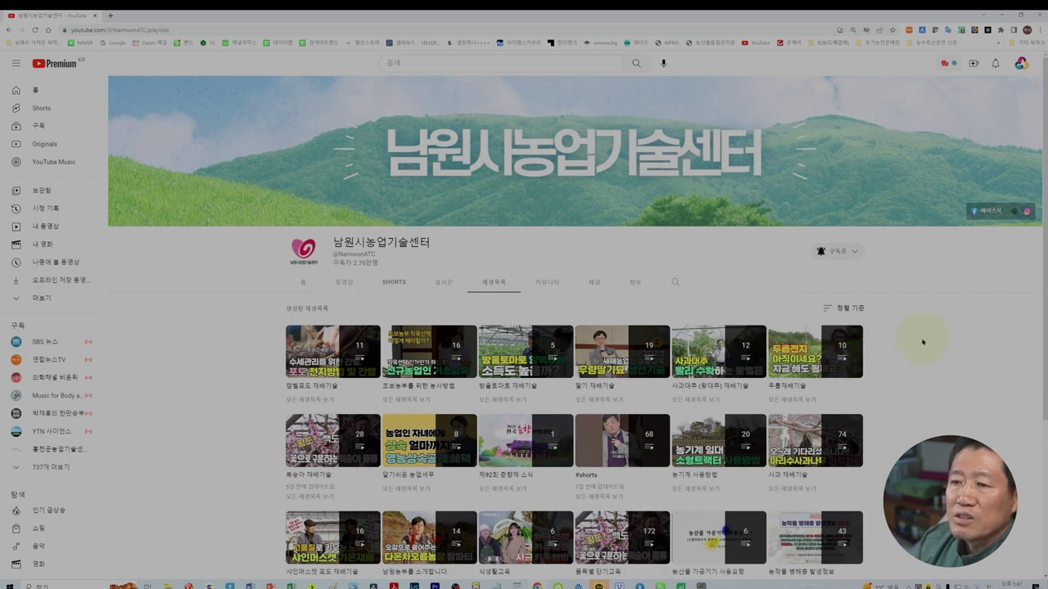
scroll(921, 342, down, 2)
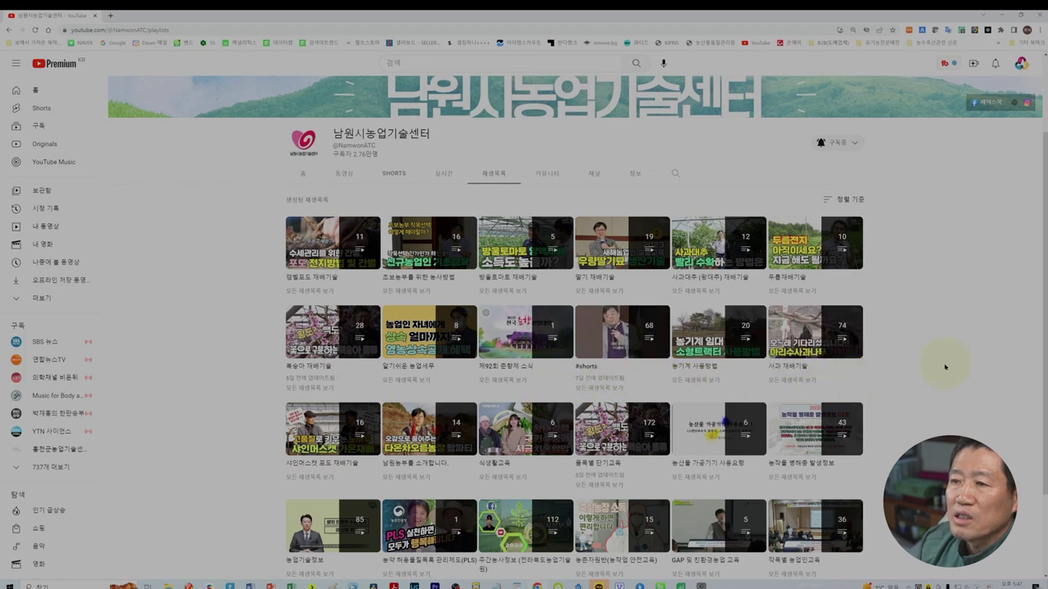
scroll(944, 367, down, 2)
scroll(944, 366, up, 2)
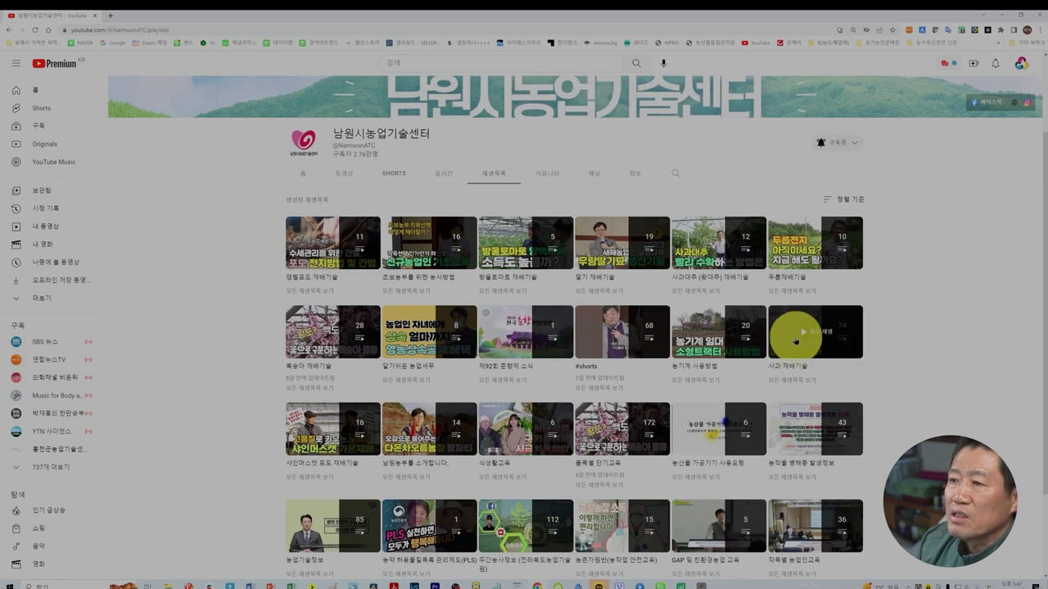
Open the 사과 재배기술 playlist, pause its first video, and look through the playlist's videos
click(795, 340)
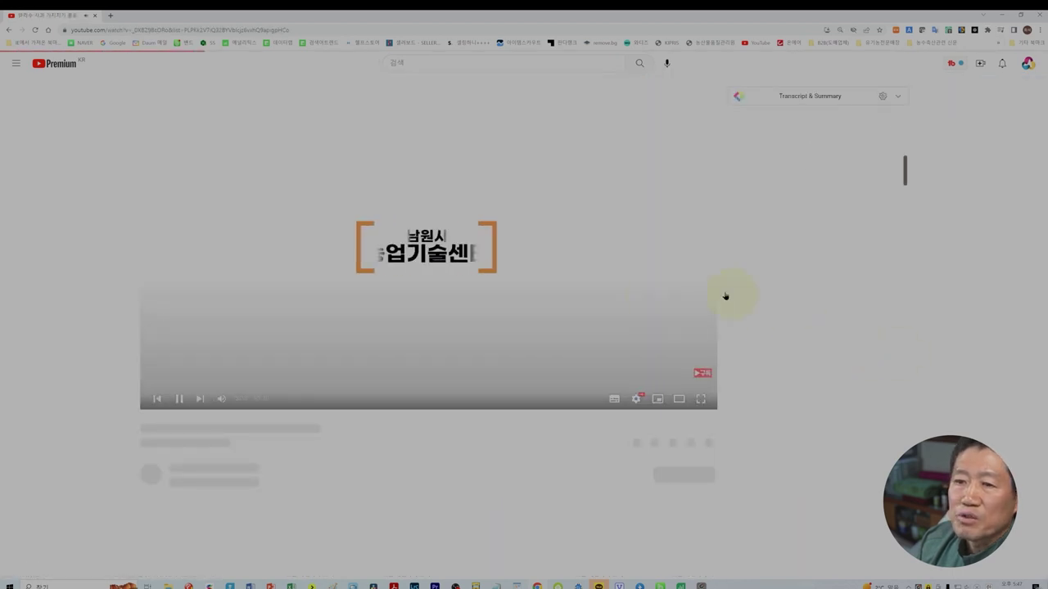
click(494, 324)
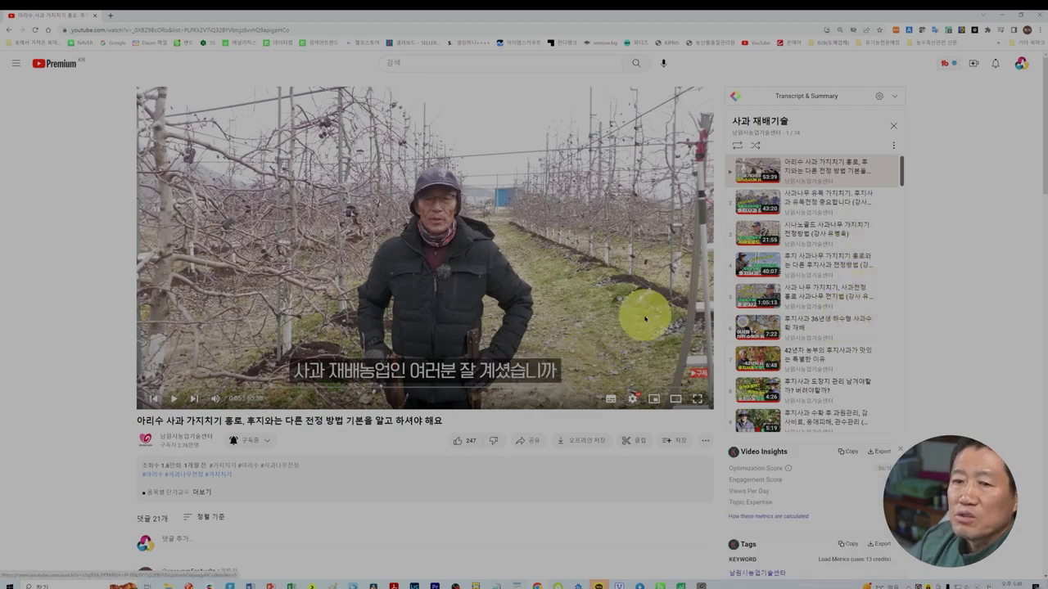
scroll(903, 185, down, 1)
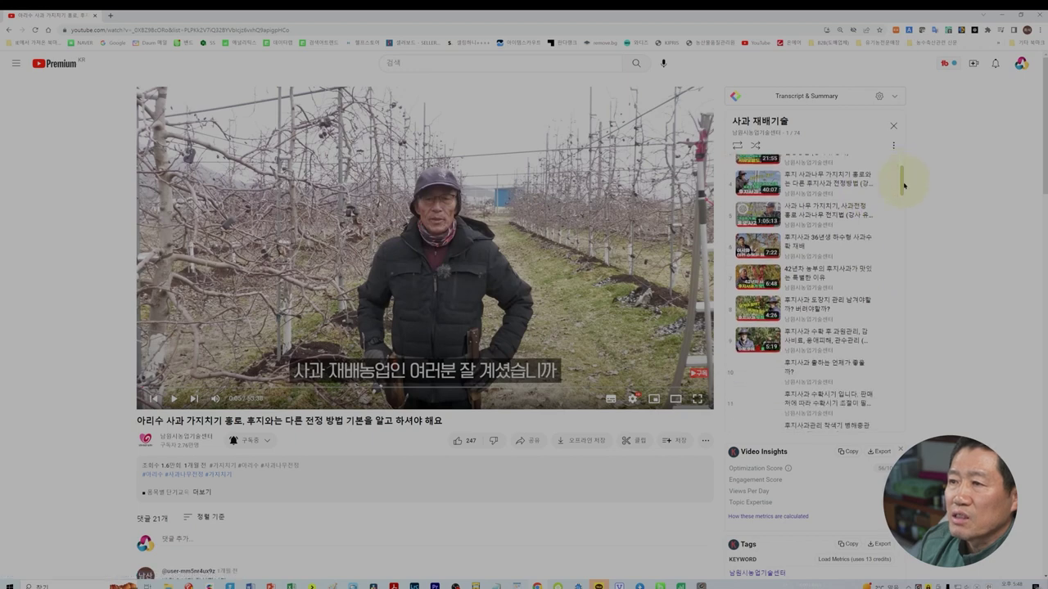
drag(904, 185, 900, 216)
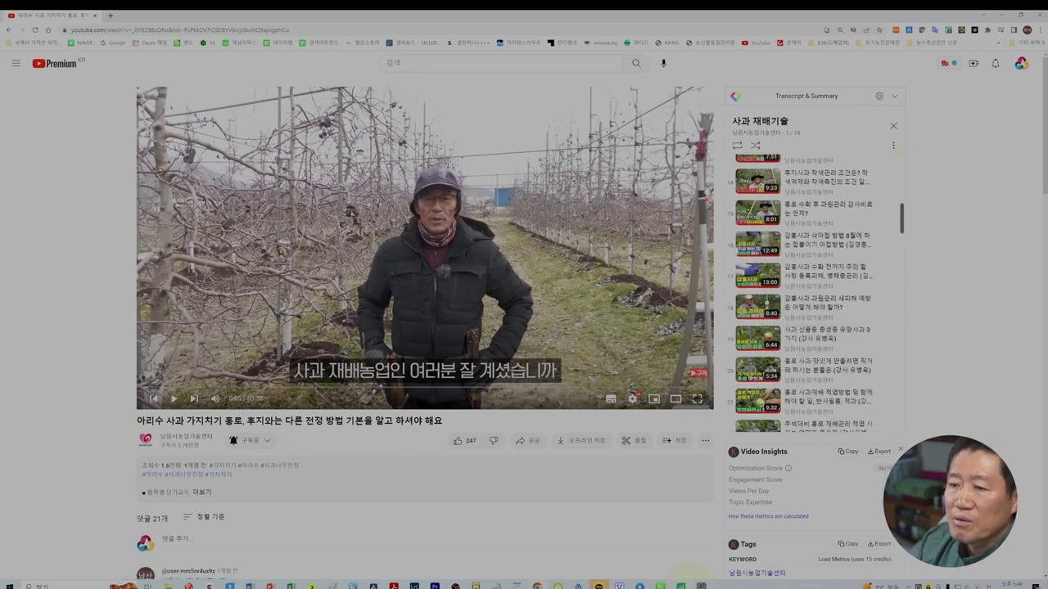
Return to the spreadsheet and examine the playlist entries along row 36 up to 사과 재배기술 in column W
click(681, 586)
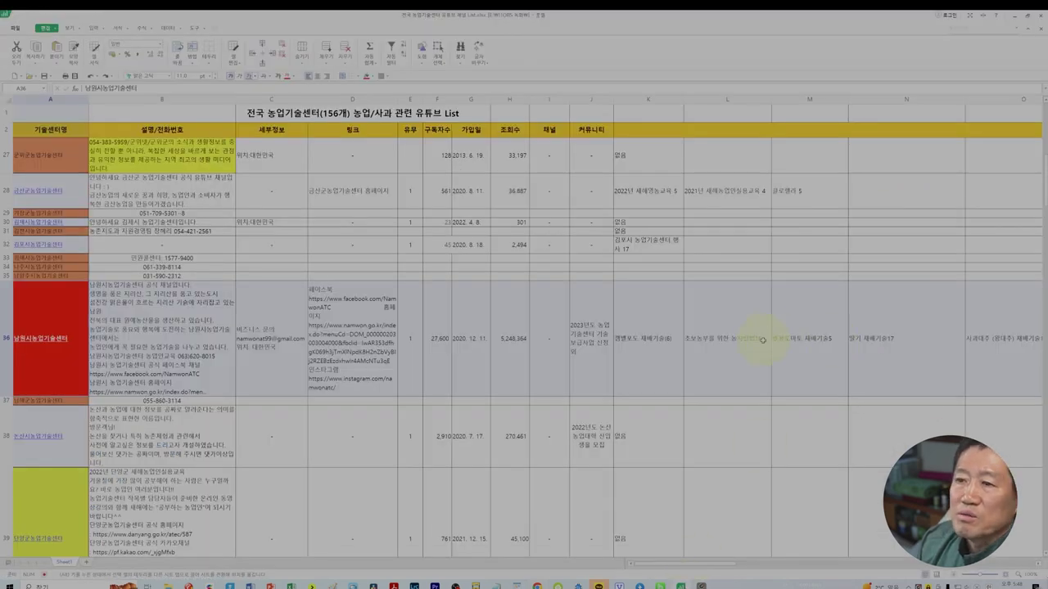
click(725, 353)
key(Right)
key(Right)
key(Right)
key(Right)
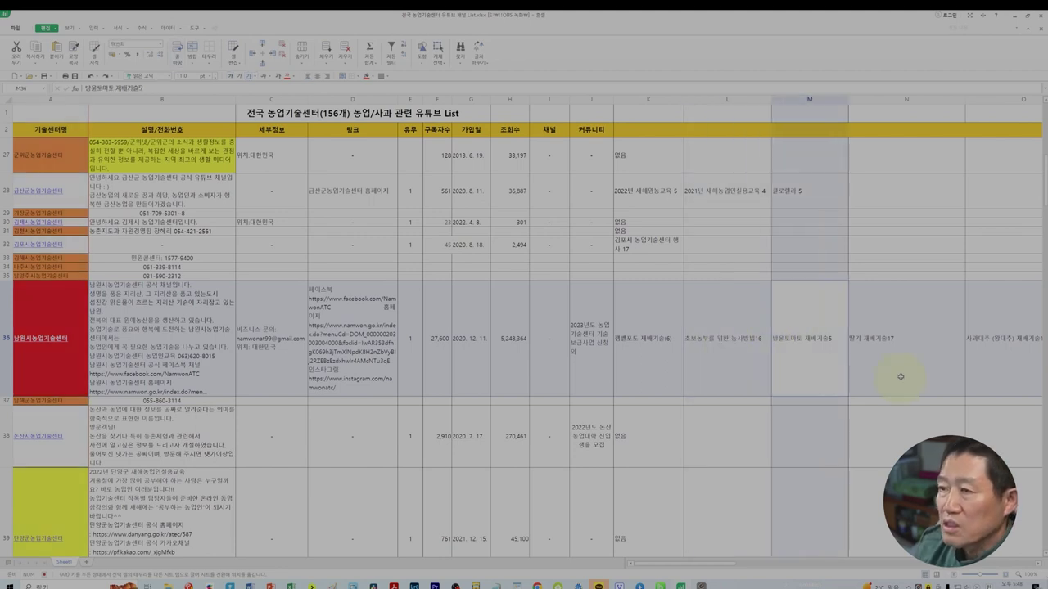
key(Right)
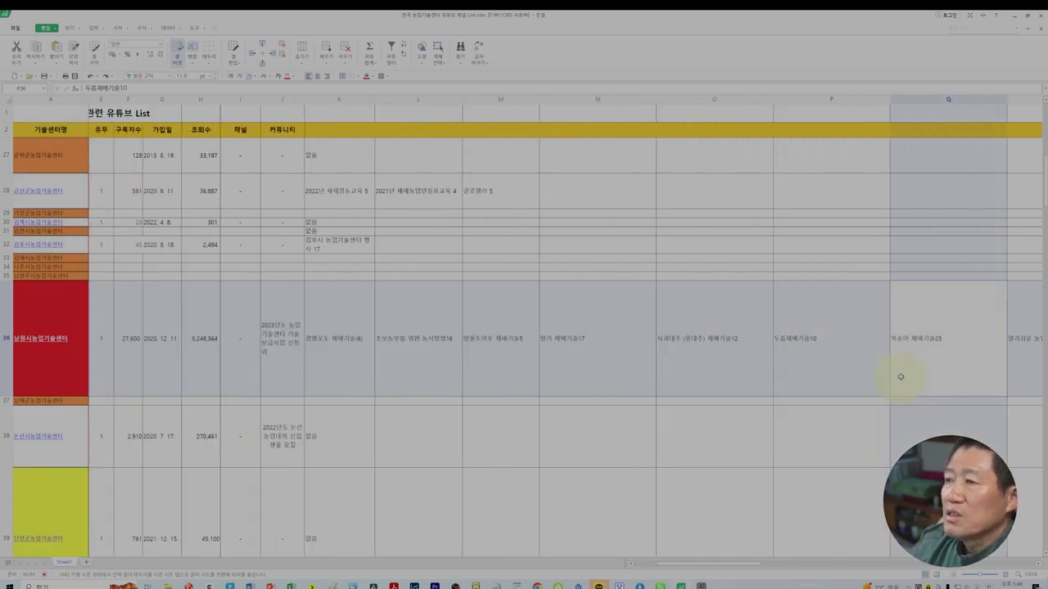
key(Right)
key(Right)
key(Right)
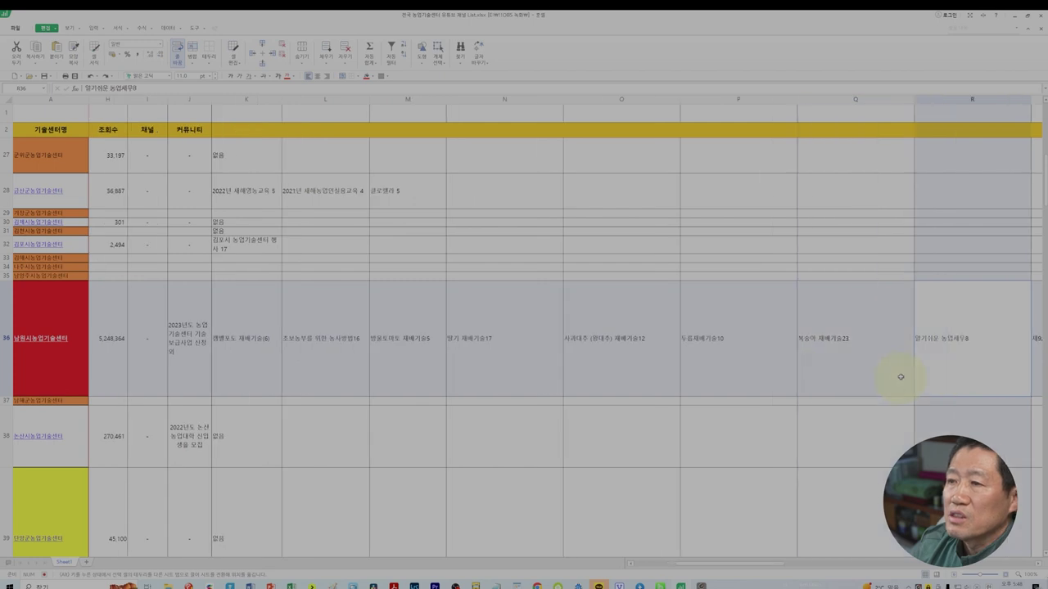
key(Right)
key(Right)
key(Right)
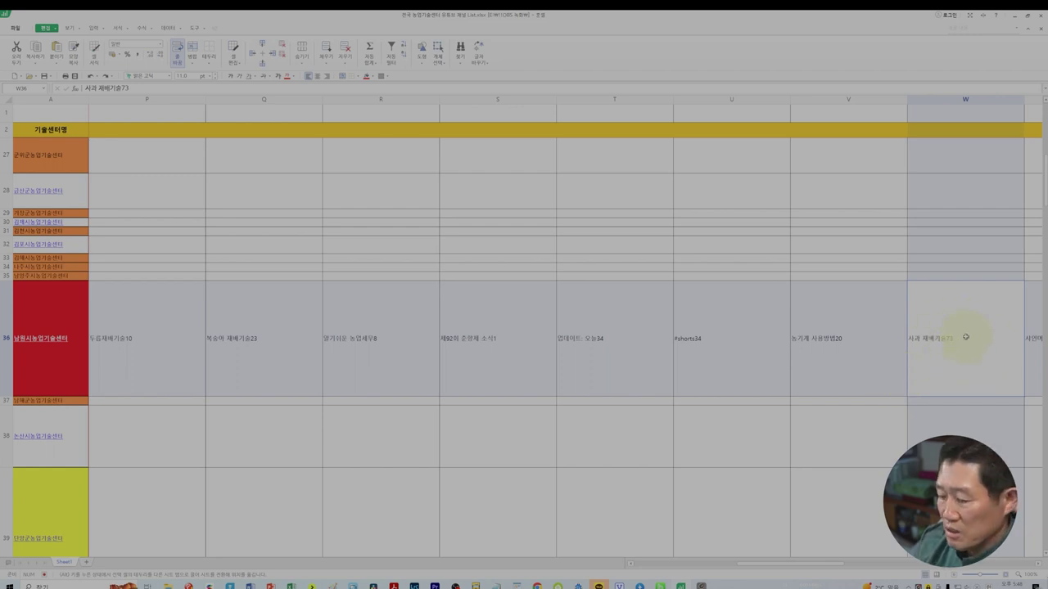
Examine the remaining row 36 entries, from column X through the channel address to the 특징 note in AL36
key(Right)
key(Right)
key(Right)
key(Right)
key(Right)
key(Right)
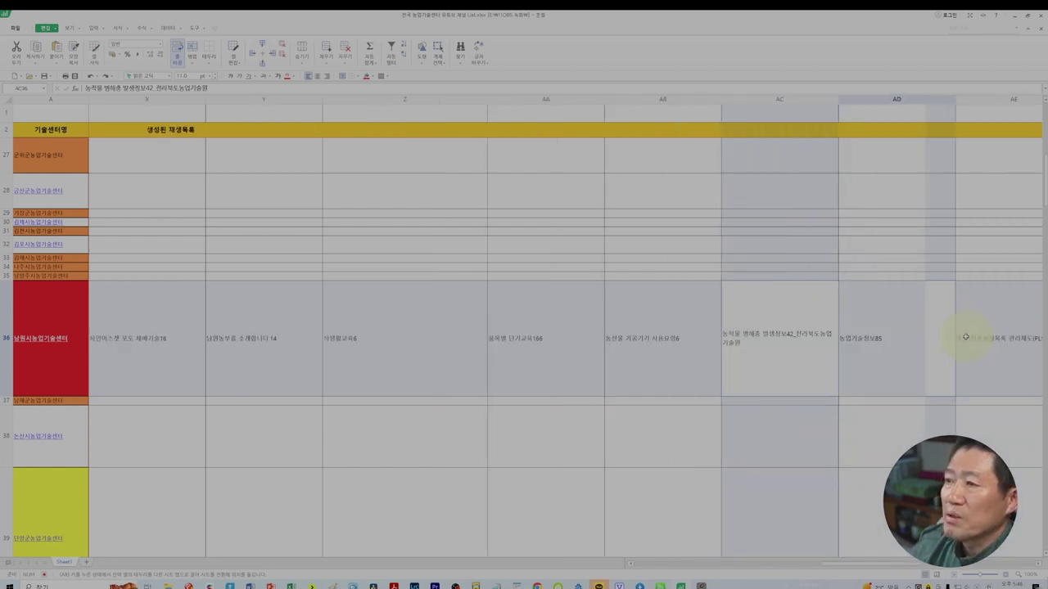
key(Right)
key(Right)
key(Right)
key(Right)
key(Right)
key(Right)
key(Right)
key(Right)
key(Right)
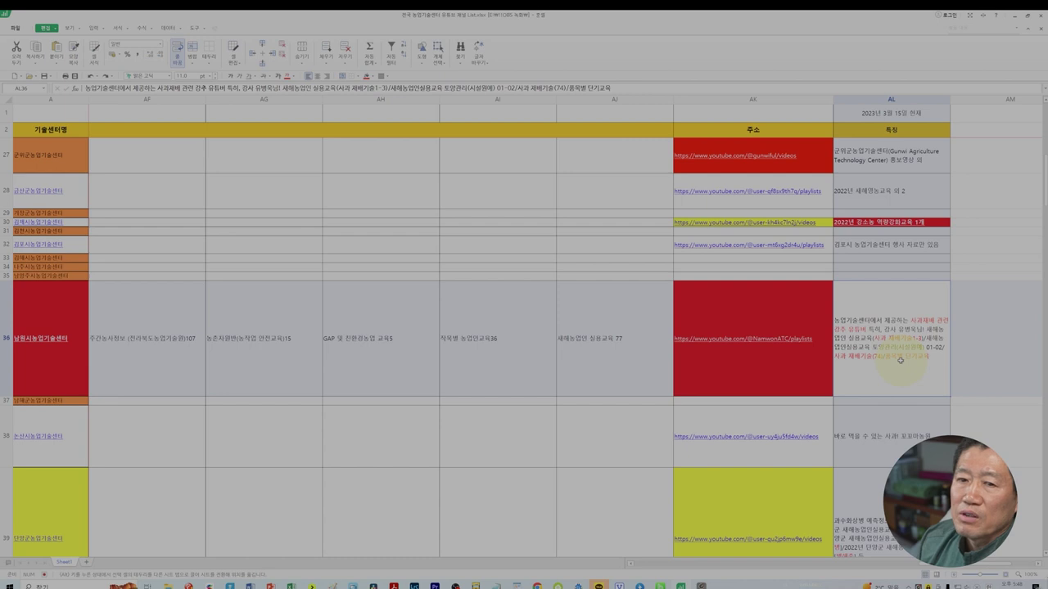
Find the blue-marked center in row 86 and select its 특징 note in AL86 for reading
scroll(899, 360, down, 10)
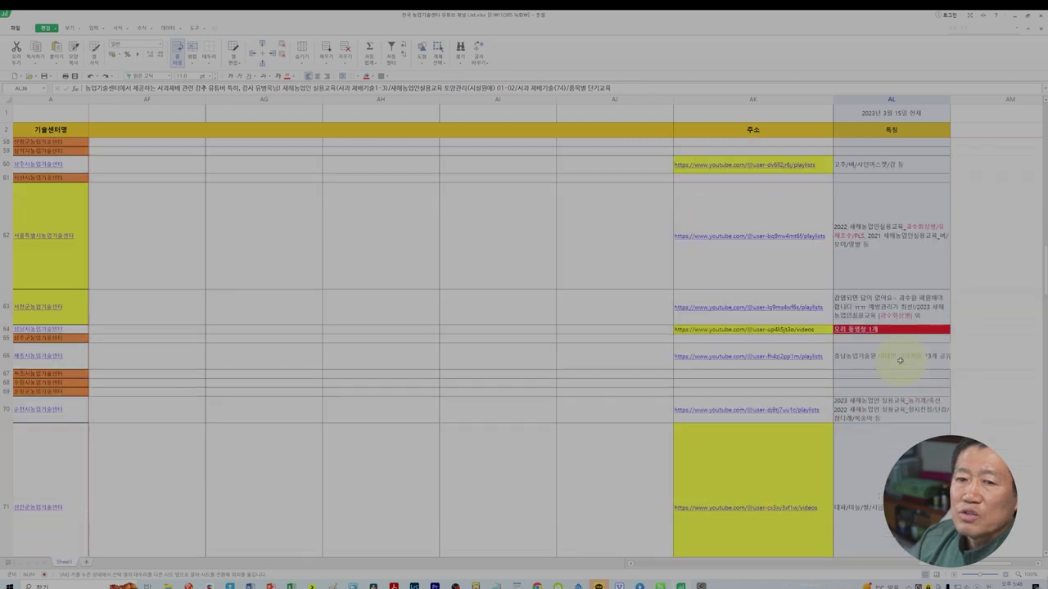
scroll(899, 360, down, 5)
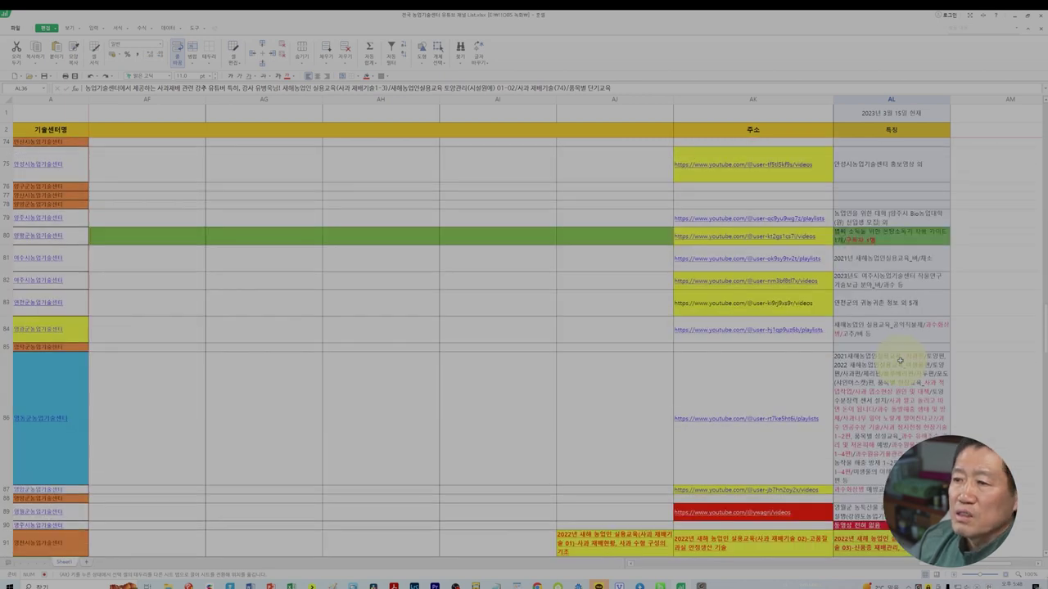
click(879, 412)
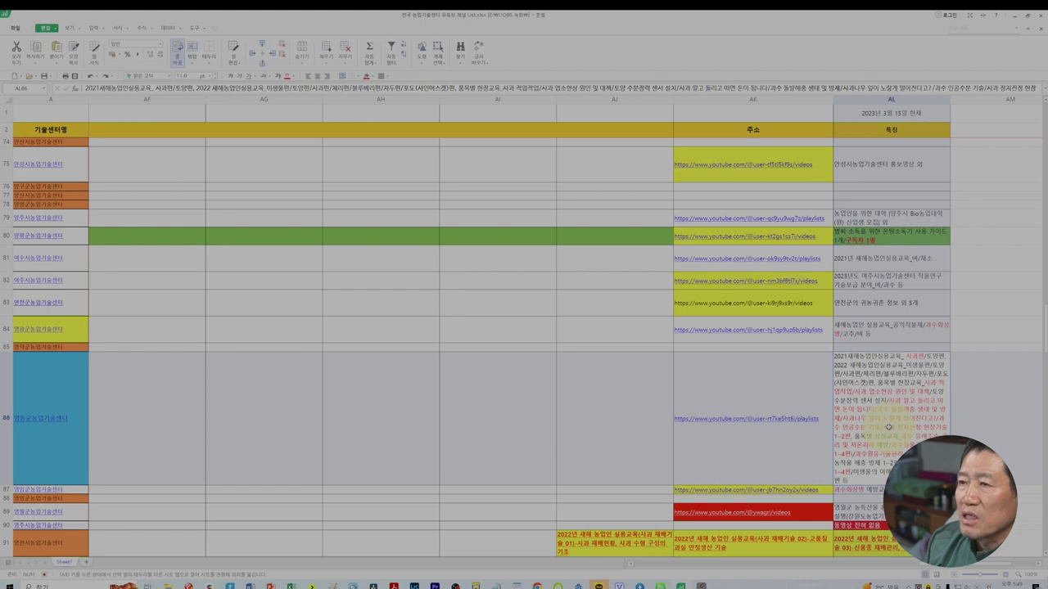
Examine the highlighted notes in the 특징 column, selecting AL3, AL13 and AL30, and continue down to the red cells around row 52
scroll(888, 427, up, 20)
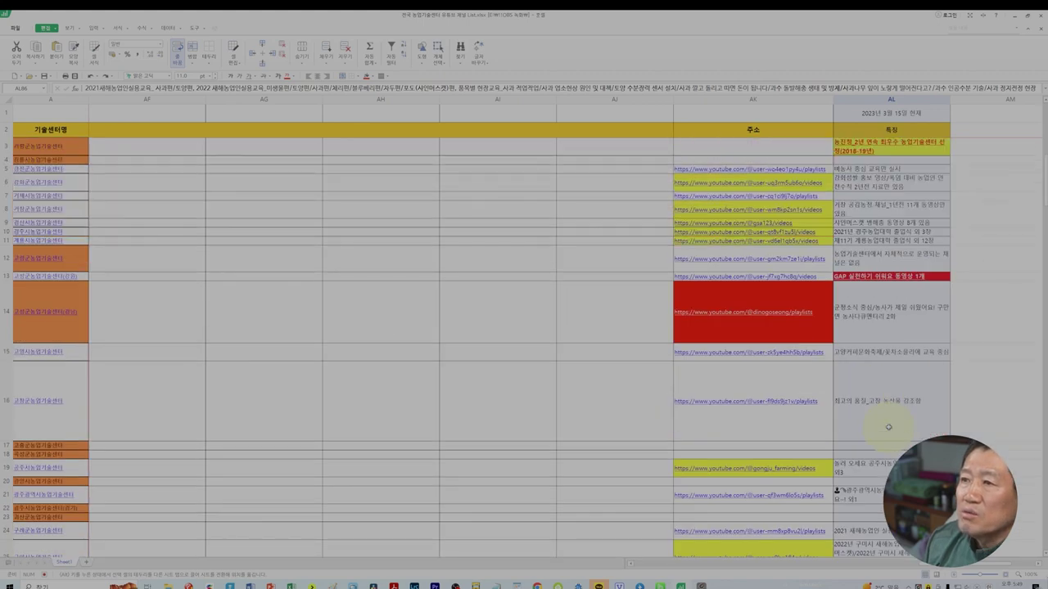
click(870, 146)
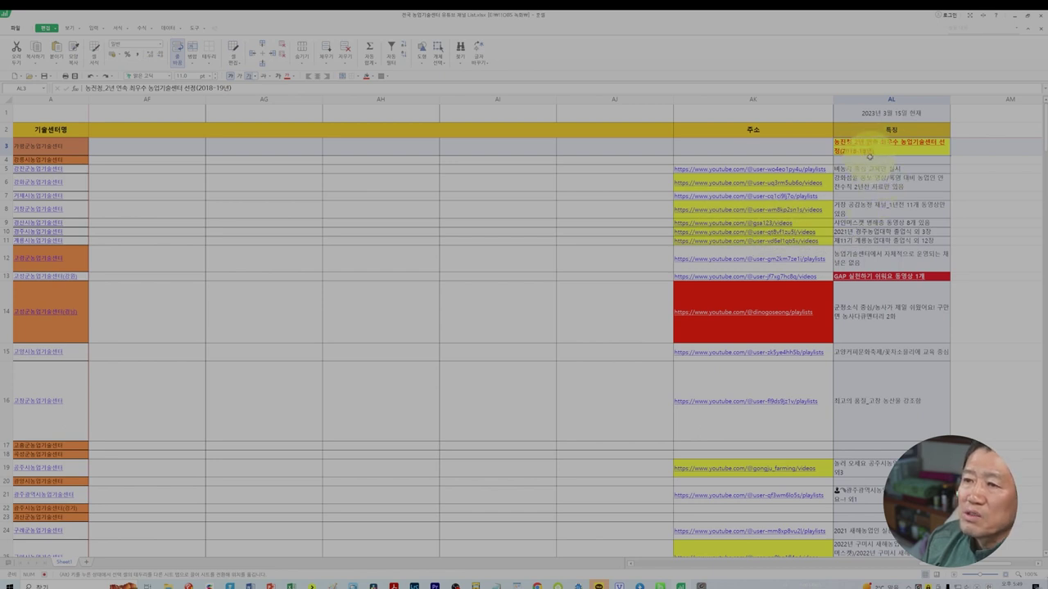
click(876, 276)
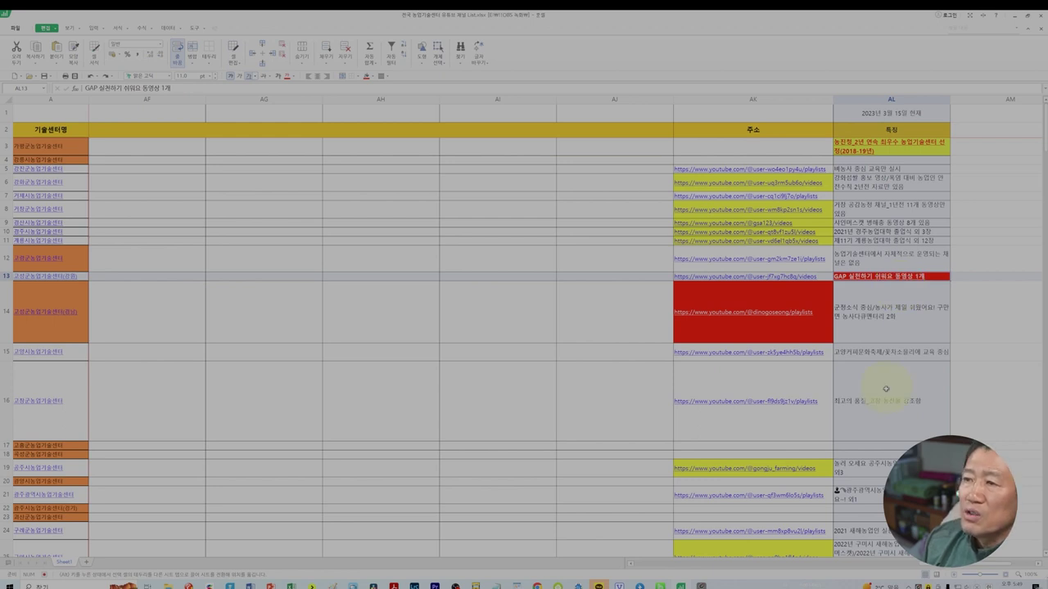
scroll(886, 389, down, 8)
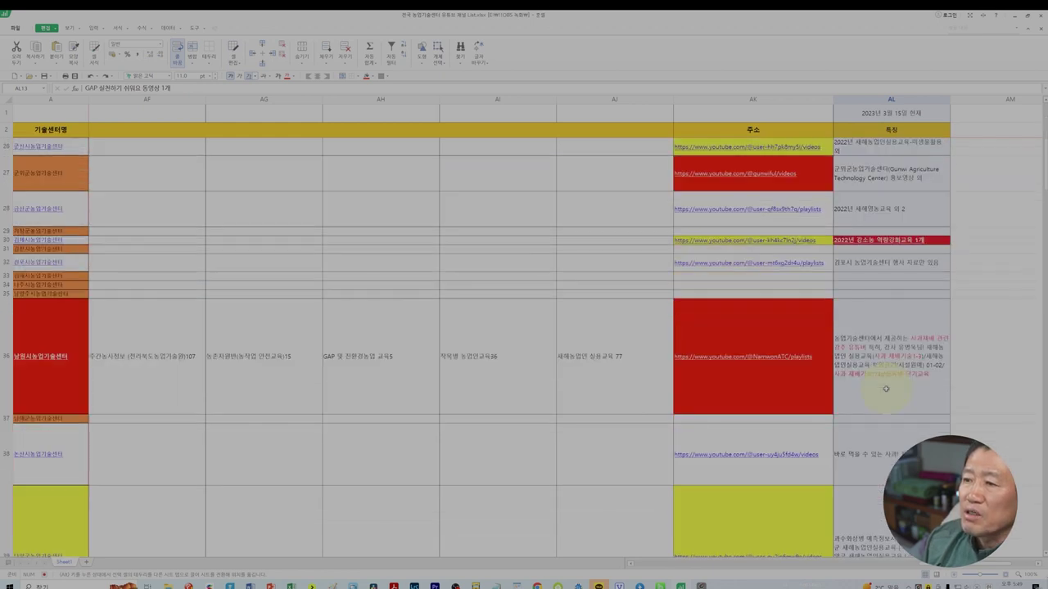
click(893, 240)
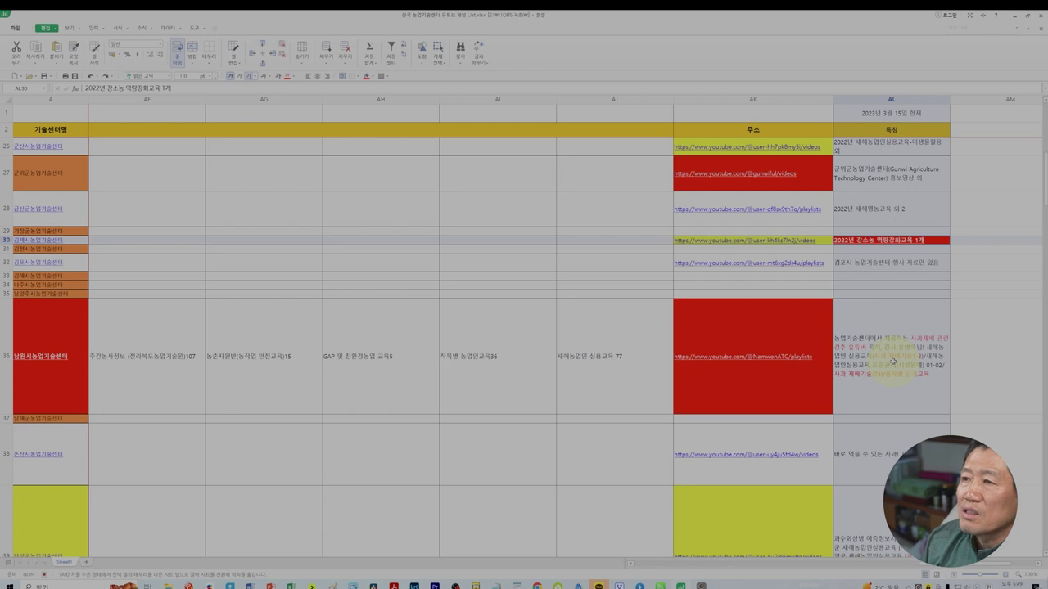
scroll(893, 361, down, 8)
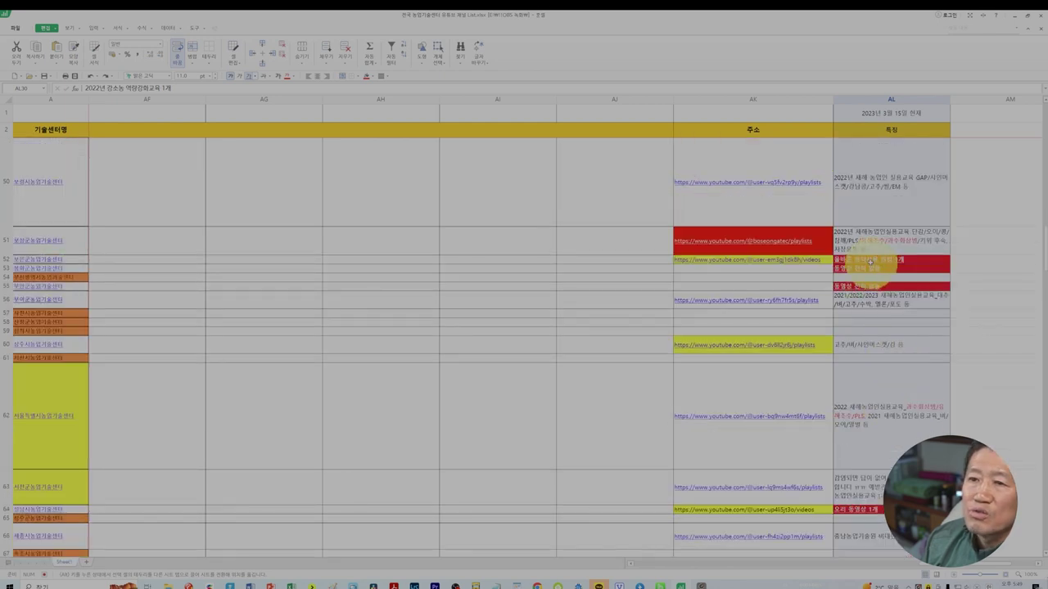
Examine the red-highlighted notes in the 특징 column, selecting AL52, AL53, AL55 and AL64
click(869, 260)
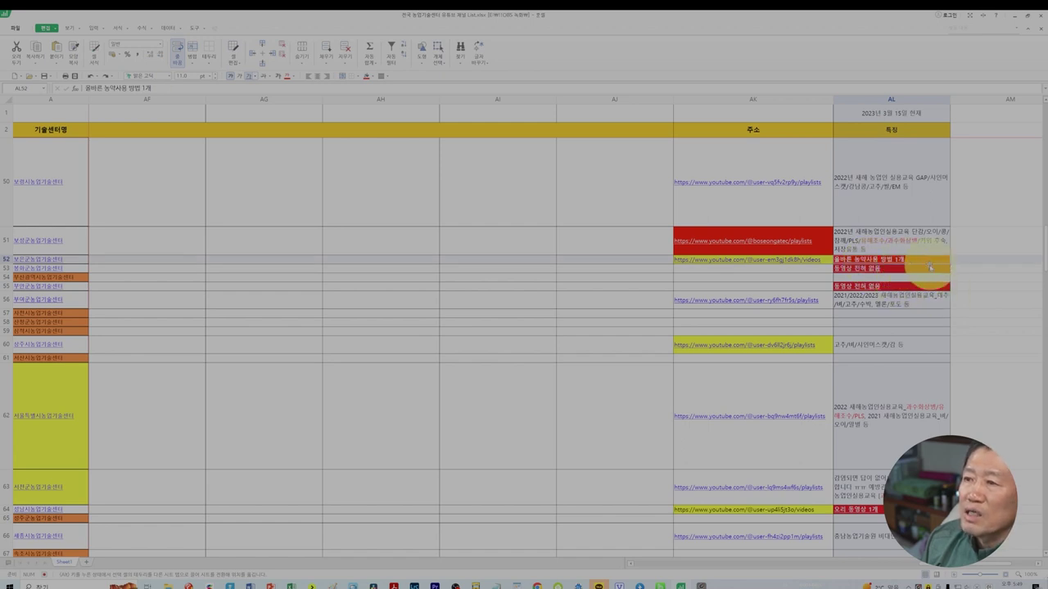
click(900, 268)
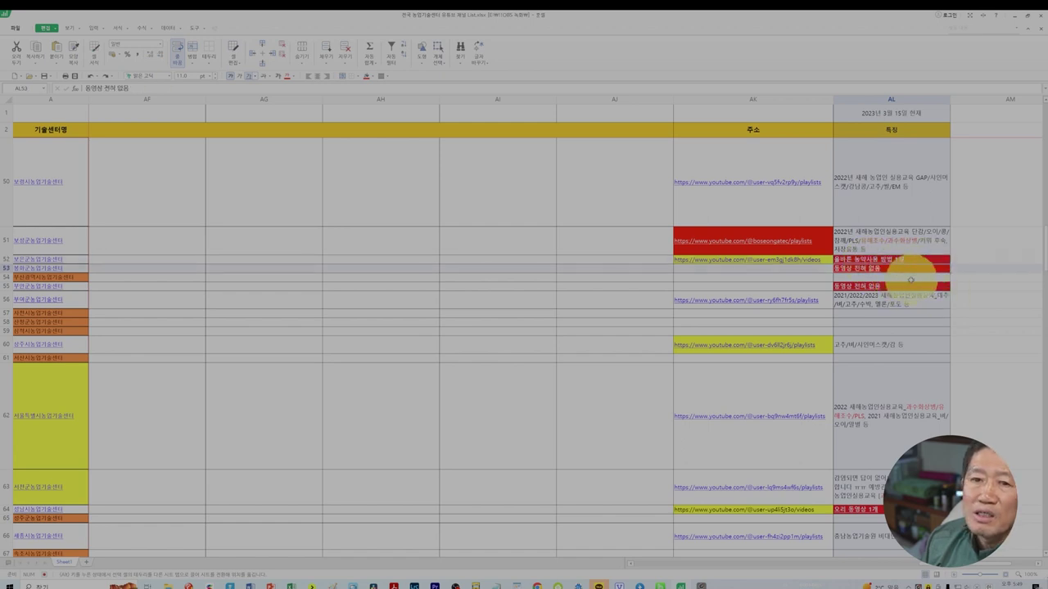
click(914, 286)
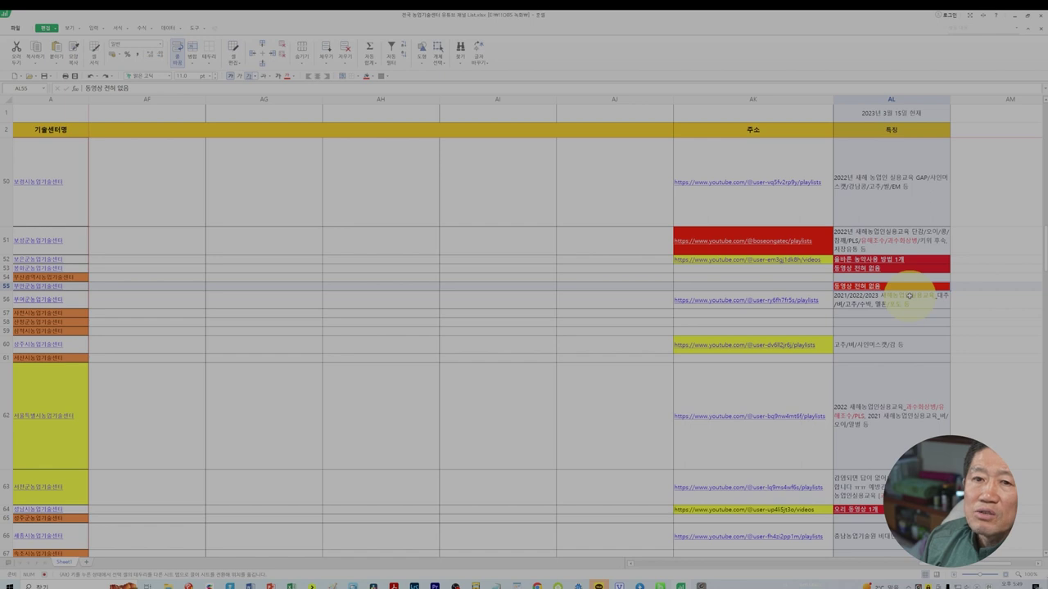
scroll(921, 311, down, 3)
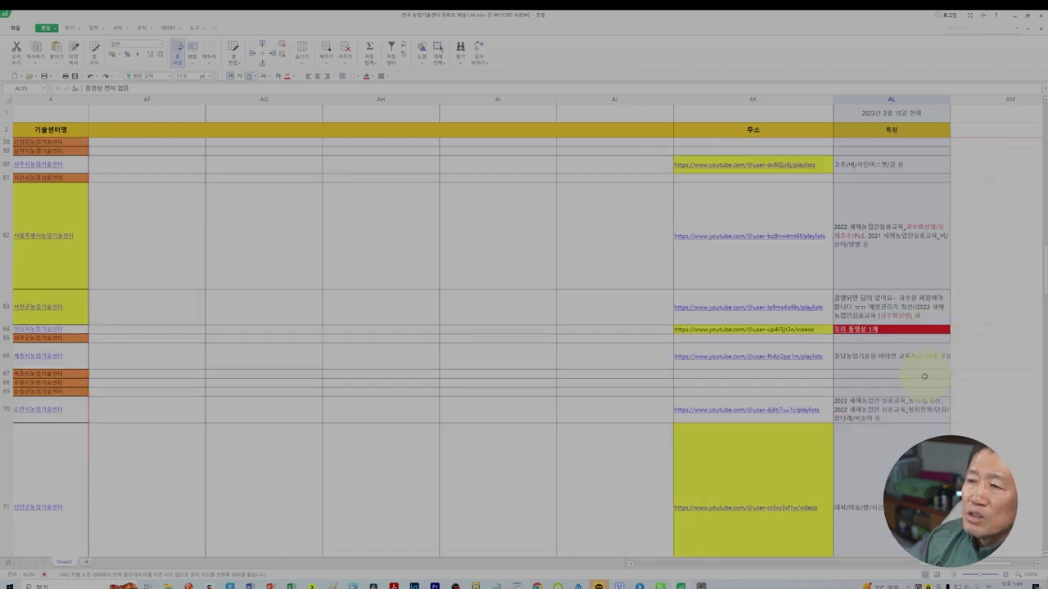
click(893, 330)
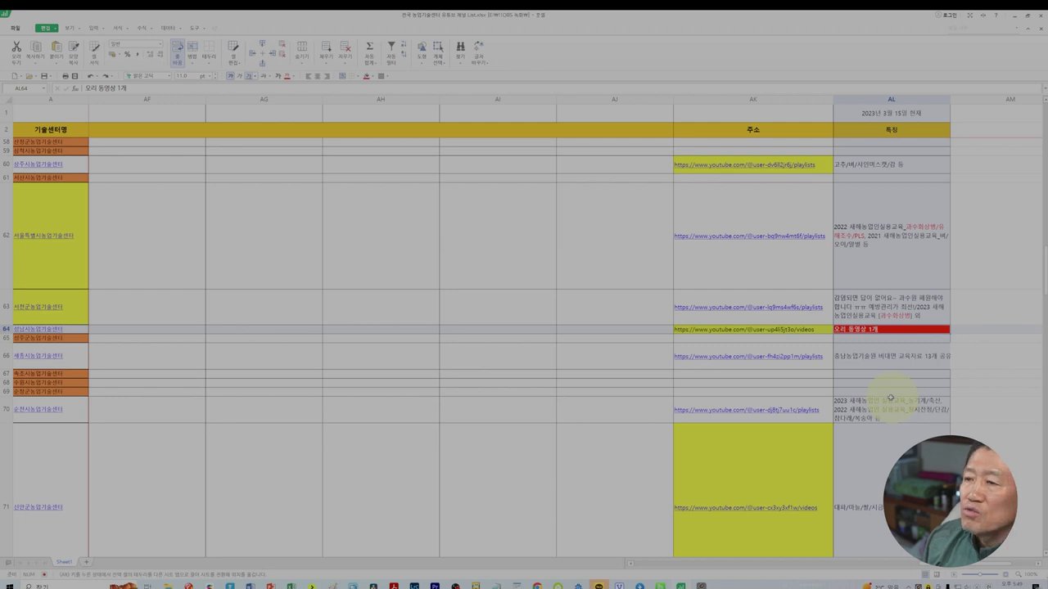
Continue down the 특징 column and read the green-row note in AL80 and the red note in AL90
scroll(891, 398, down, 3)
scroll(890, 398, down, 3)
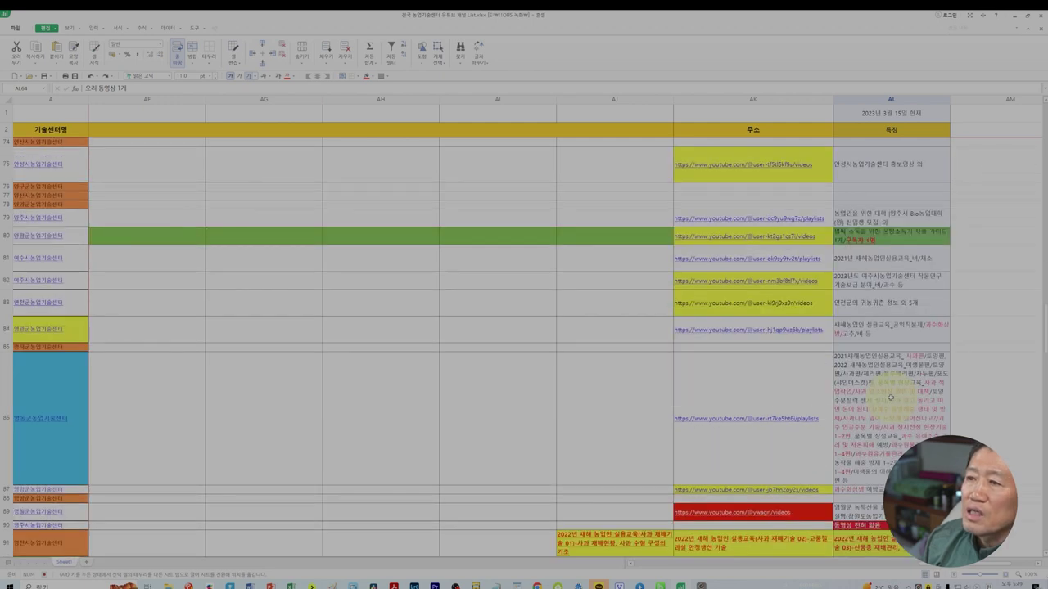
scroll(892, 401, down, 3)
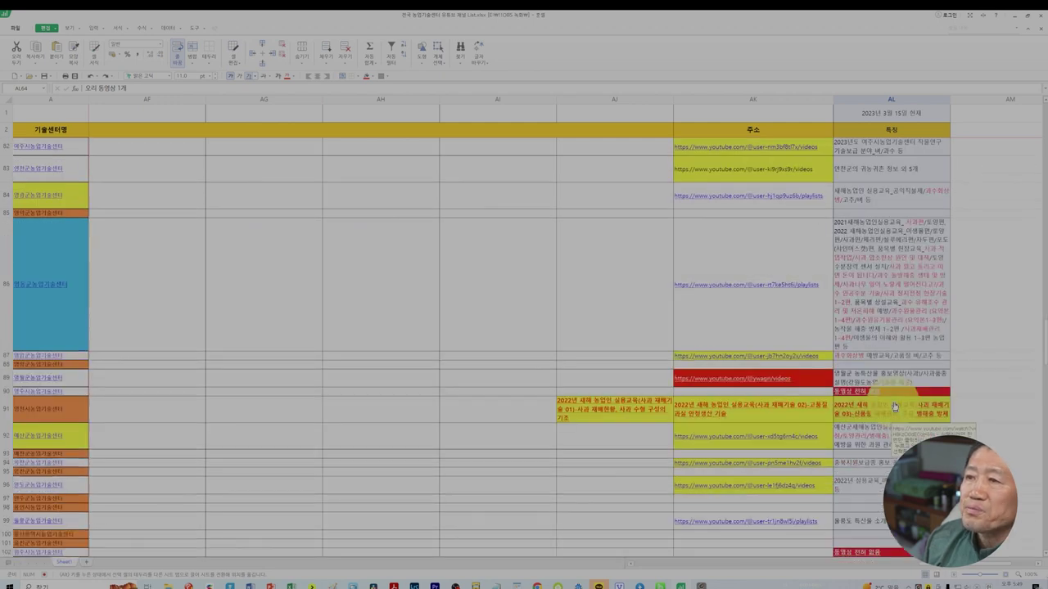
scroll(894, 401, up, 2)
click(889, 231)
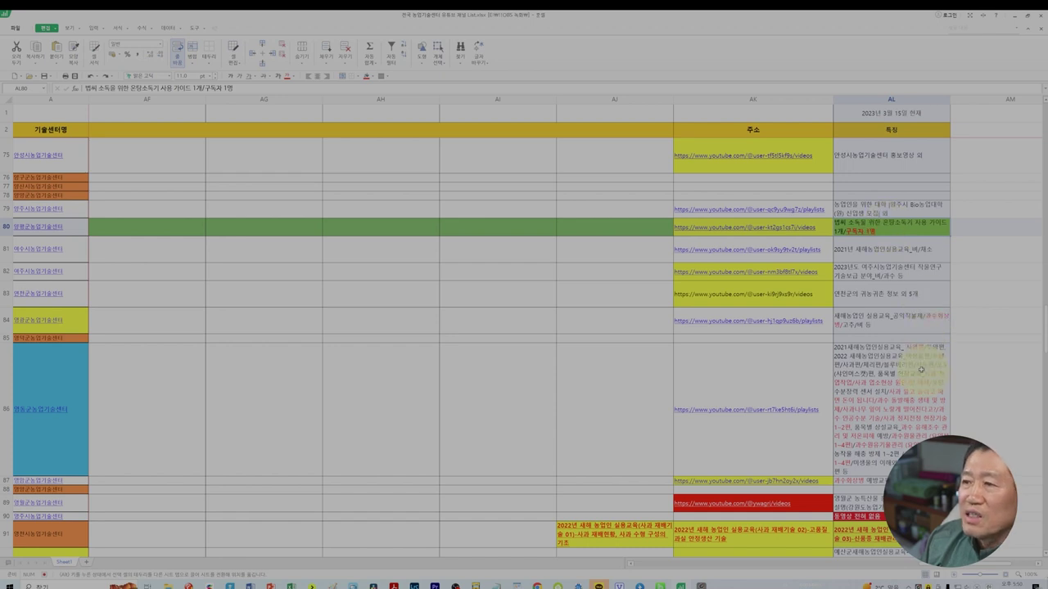
scroll(917, 375, down, 2)
click(917, 392)
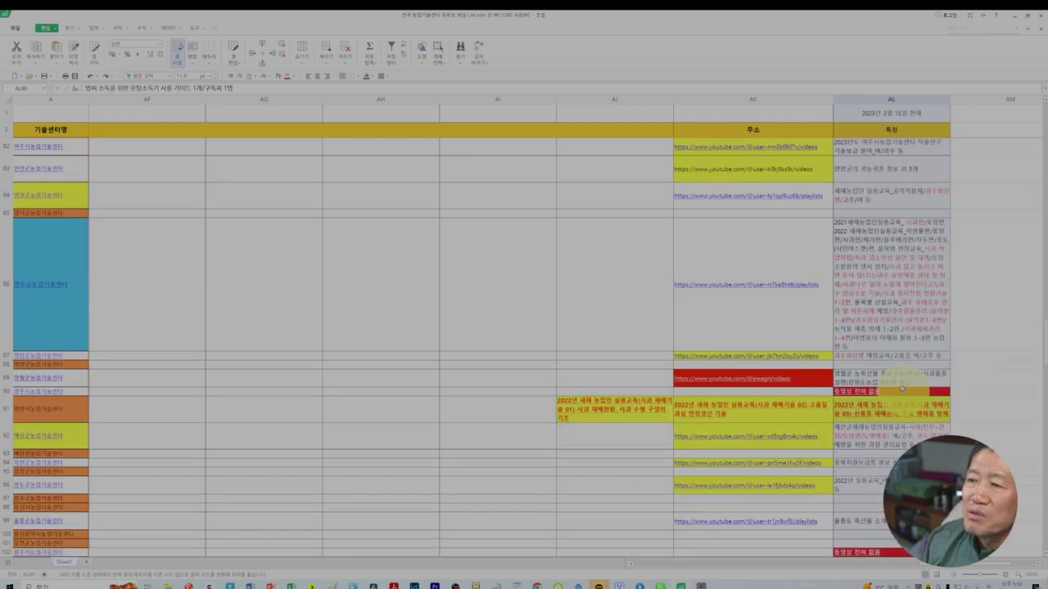
Examine the further red-highlighted 특징 notes, selecting AL102 and AL132
scroll(918, 391, down, 3)
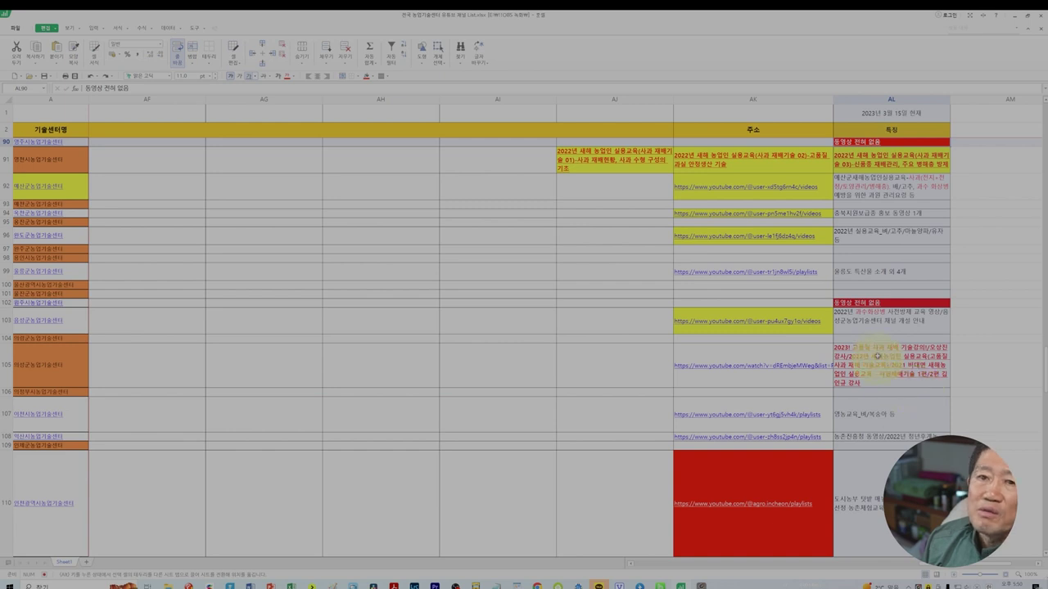
click(892, 304)
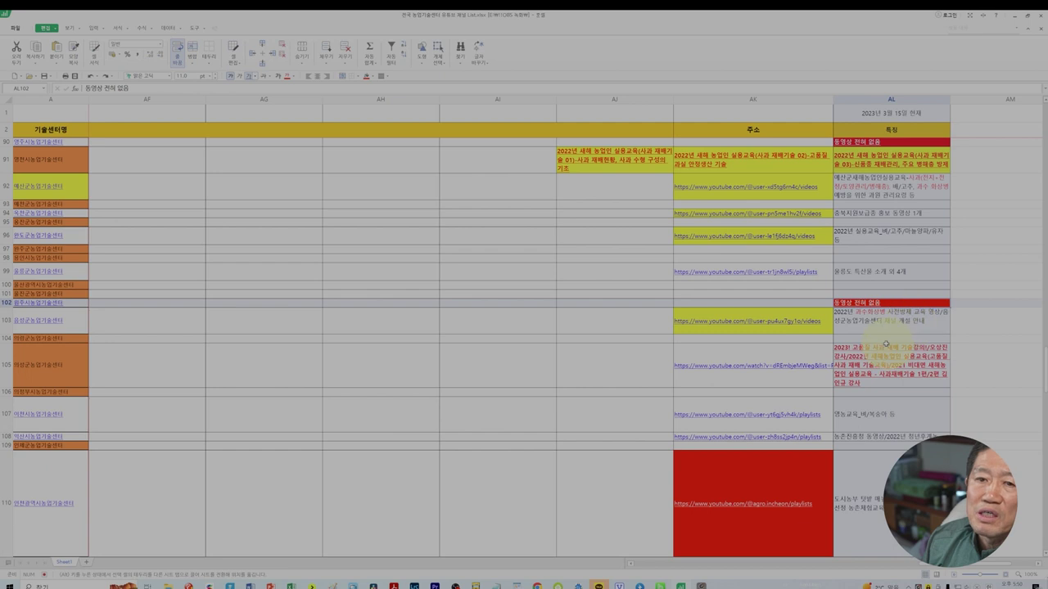
scroll(886, 344, down, 3)
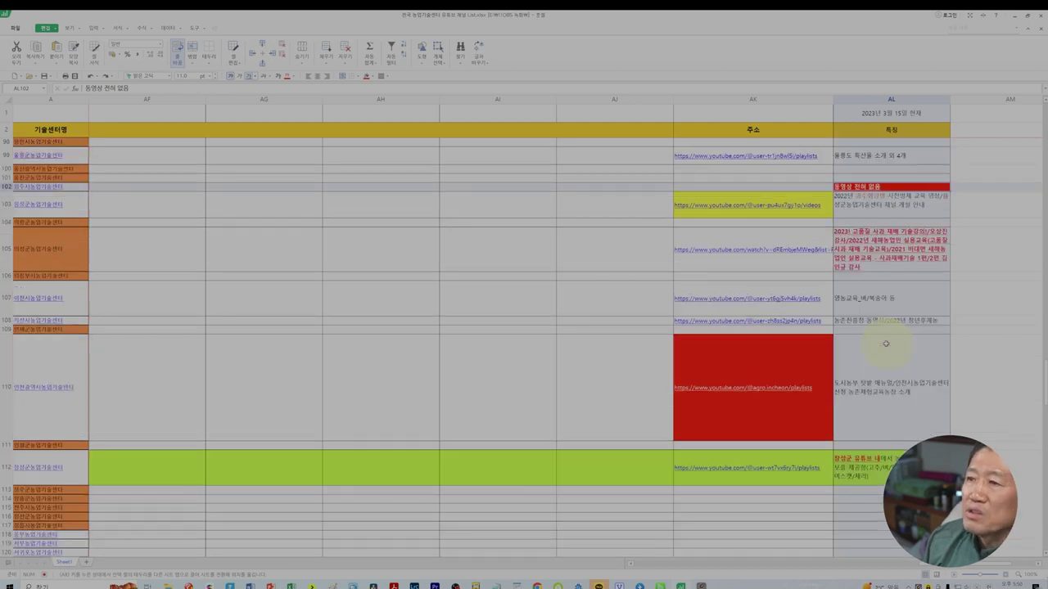
scroll(886, 343, down, 3)
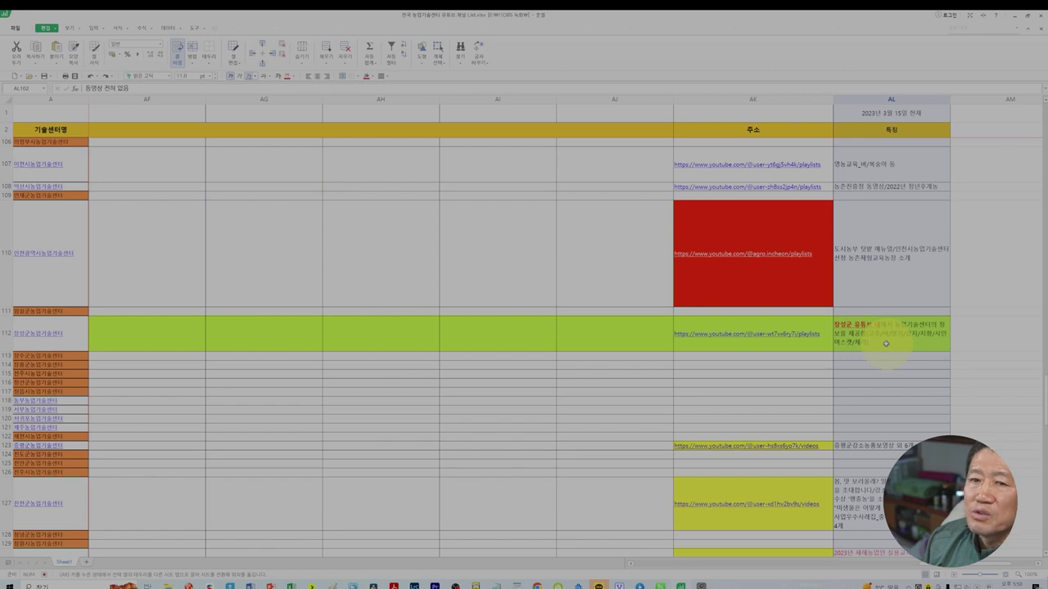
scroll(886, 344, down, 3)
click(889, 392)
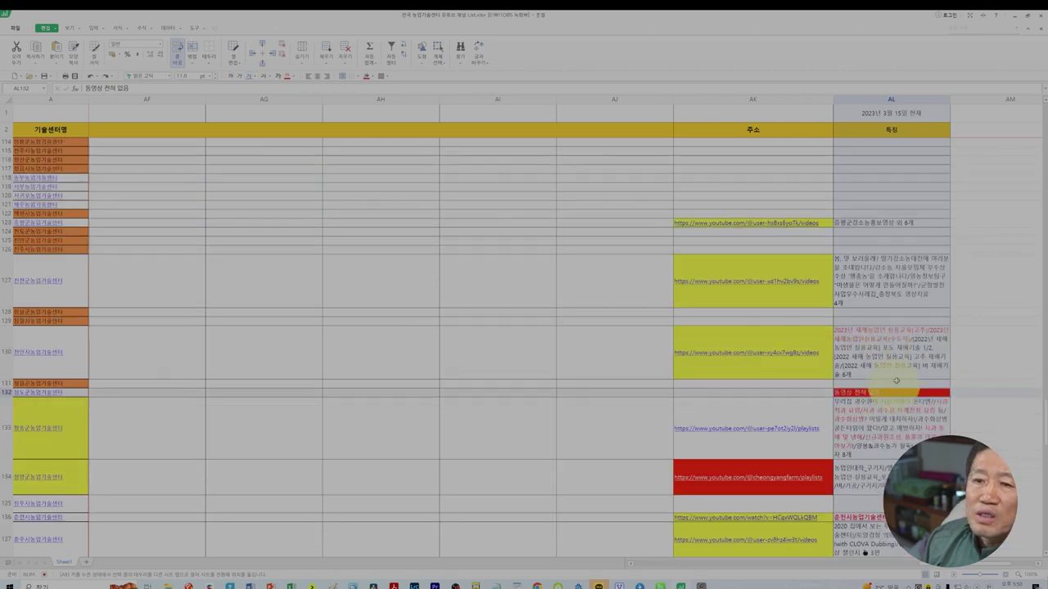
Read the 특징 notes in AL136 and AL143 and look through the remaining notes down to about row 156
scroll(908, 347, down, 3)
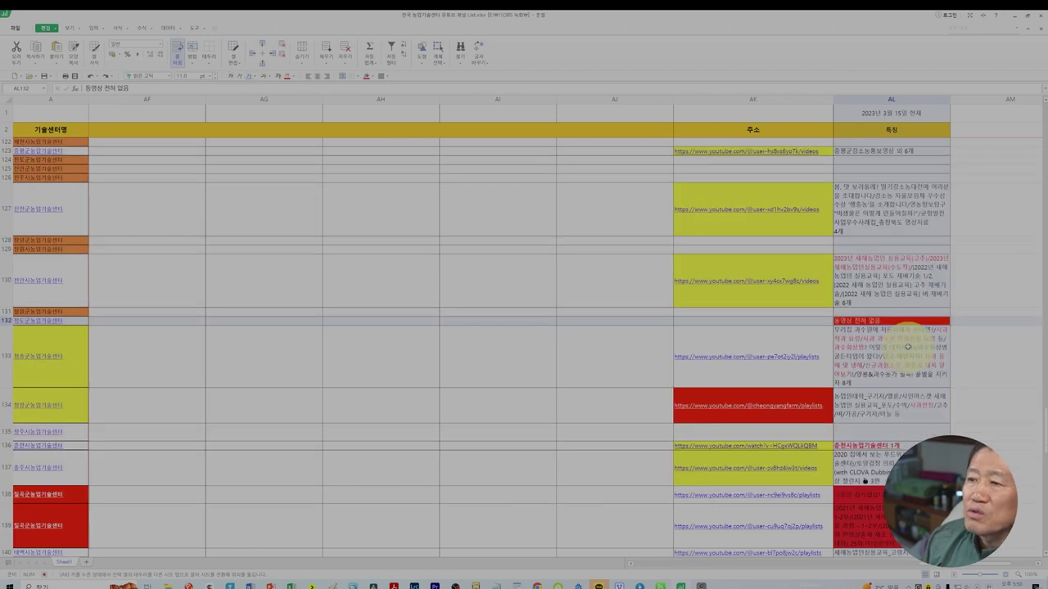
scroll(908, 347, down, 3)
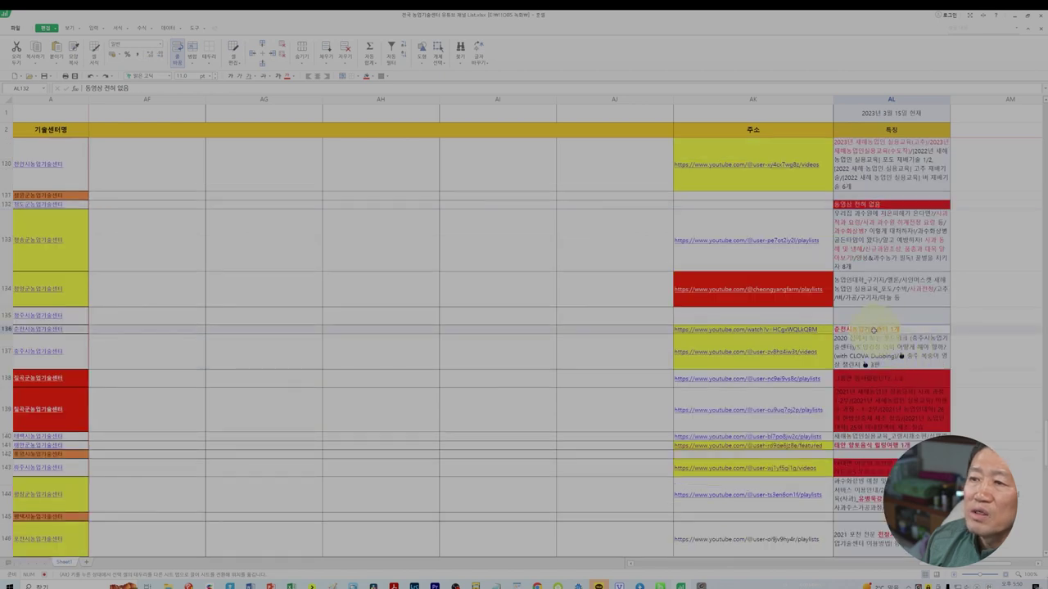
click(873, 330)
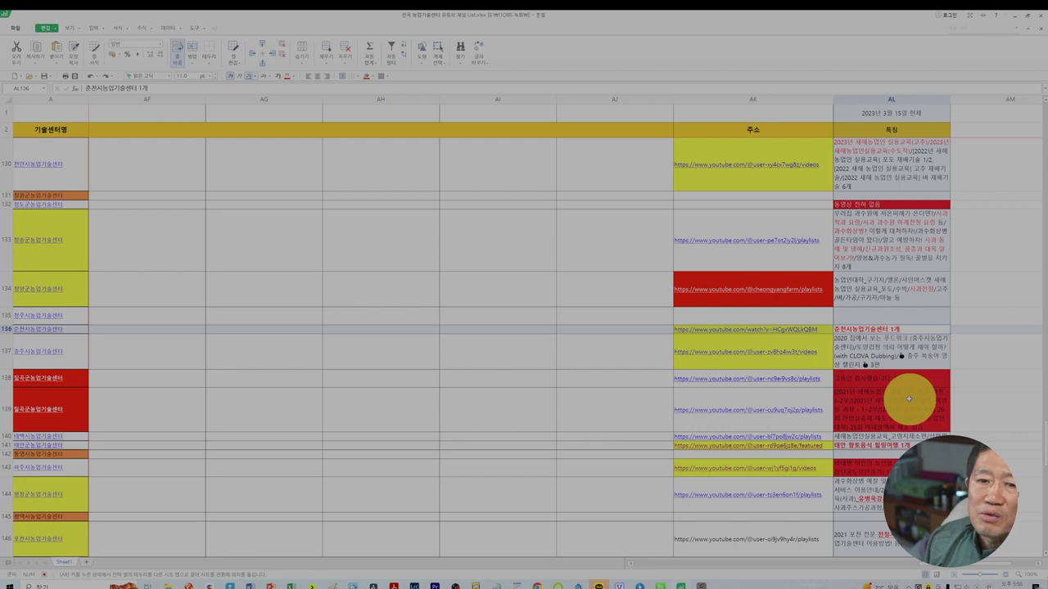
scroll(908, 399, down, 3)
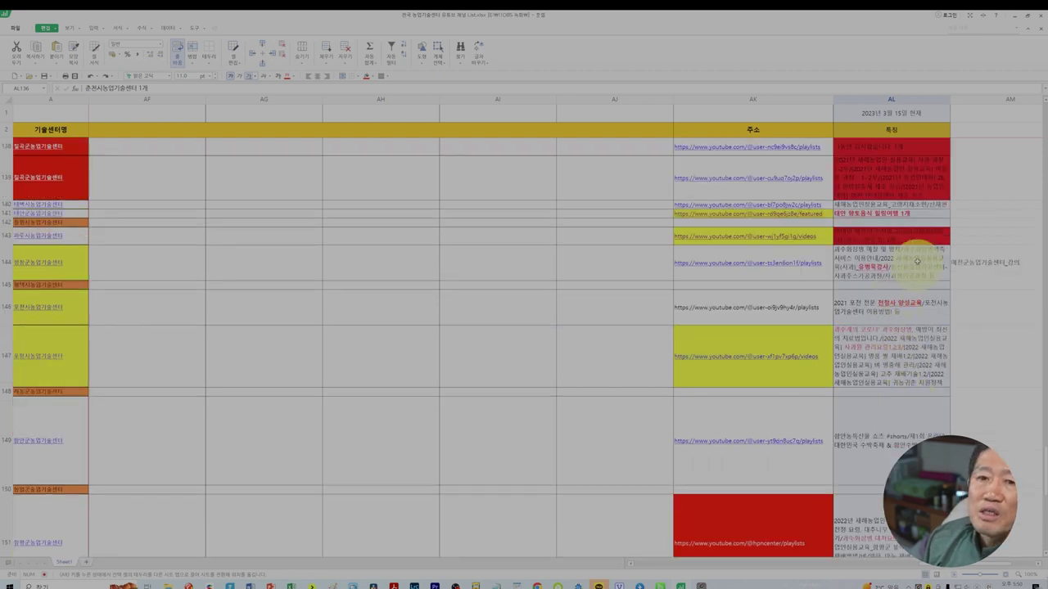
click(881, 236)
scroll(901, 408, down, 5)
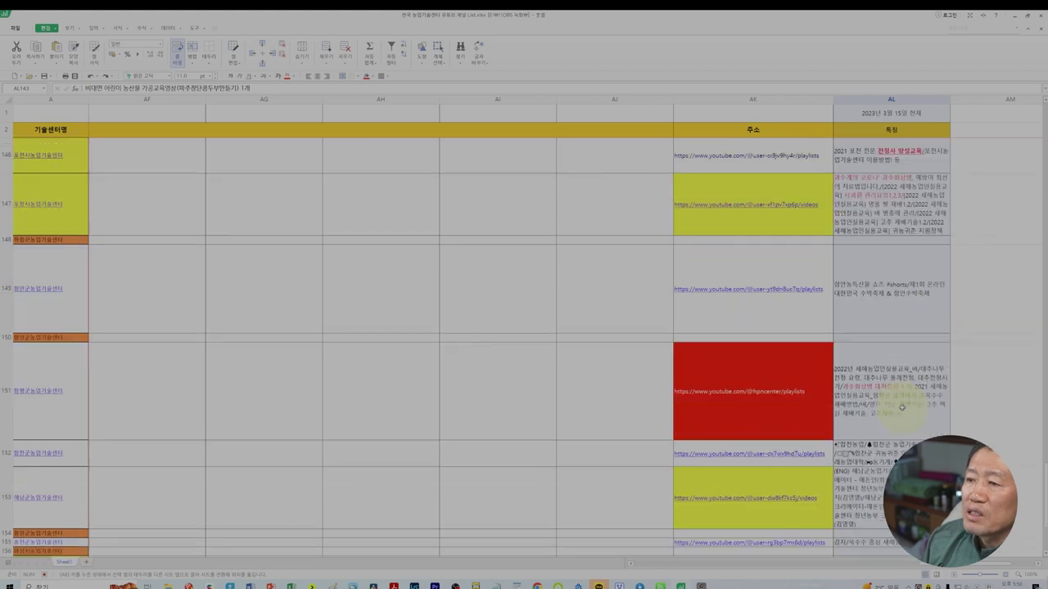
Return to the green row 112, read its 특징 note in AL112 and trace the row's entries back to the center name in A112
scroll(901, 407, up, 15)
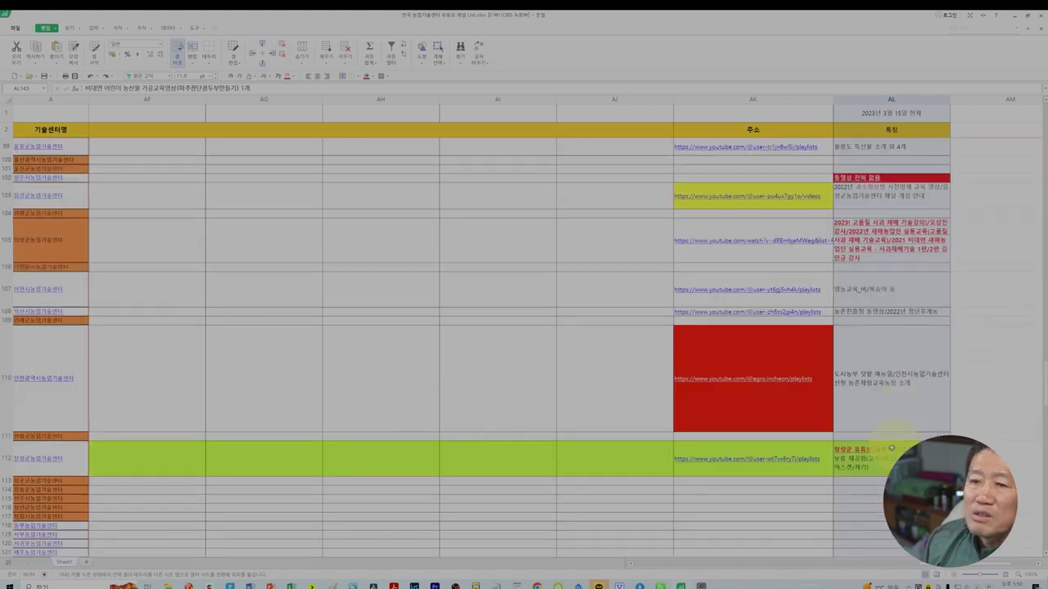
click(866, 456)
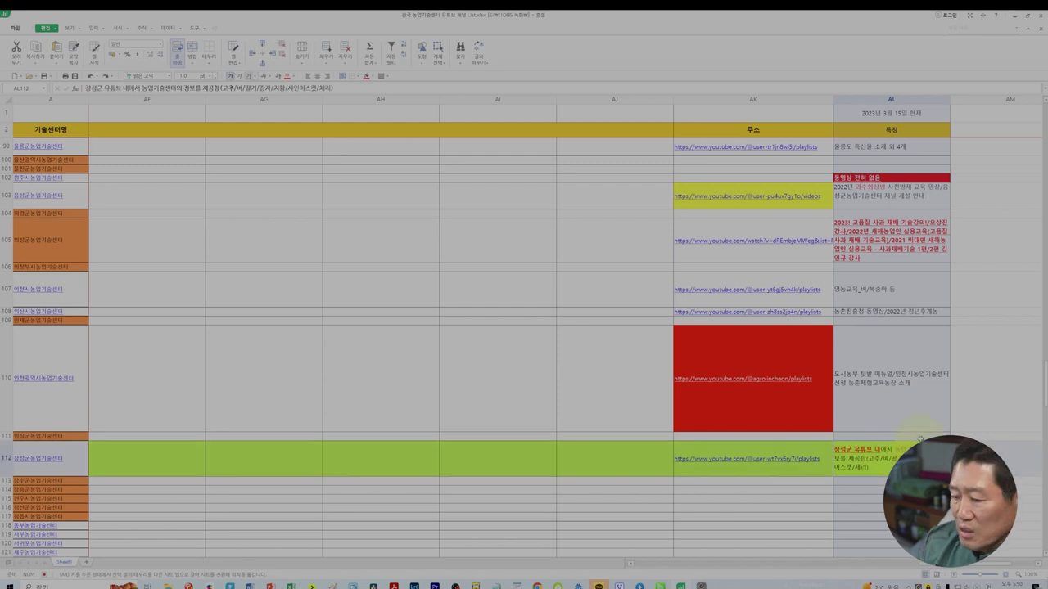
key(Left)
key(Left)
key(Left)
key(Left)
key(Left)
key(Left)
key(Left)
key(Left)
key(Left)
key(Left)
key(Left)
key(Left)
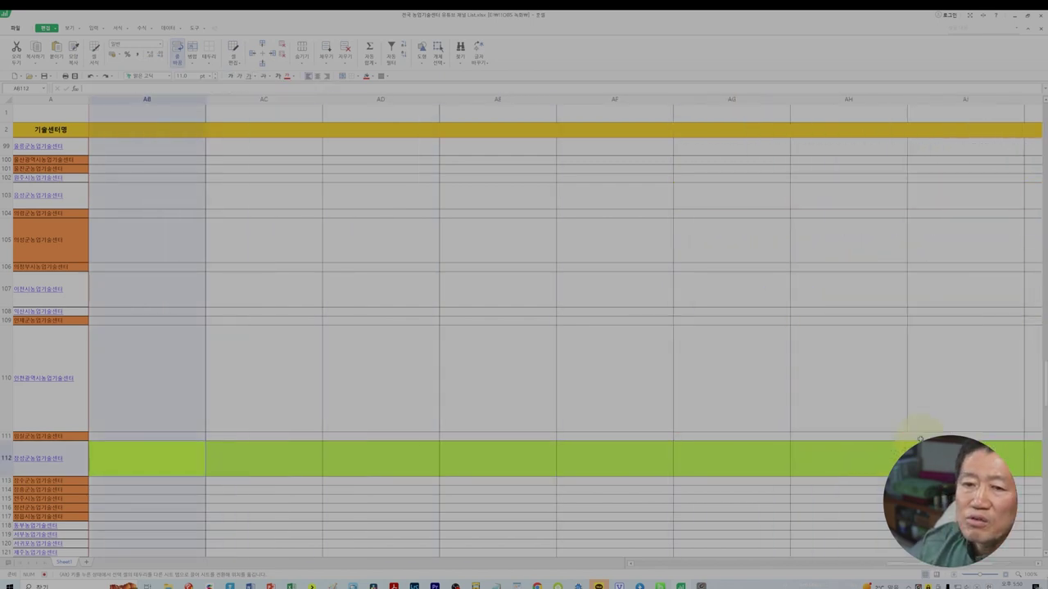
key(Left)
key(Left)
key(Left)
key(Left)
key(Left)
key(Left)
key(Left)
key(Left)
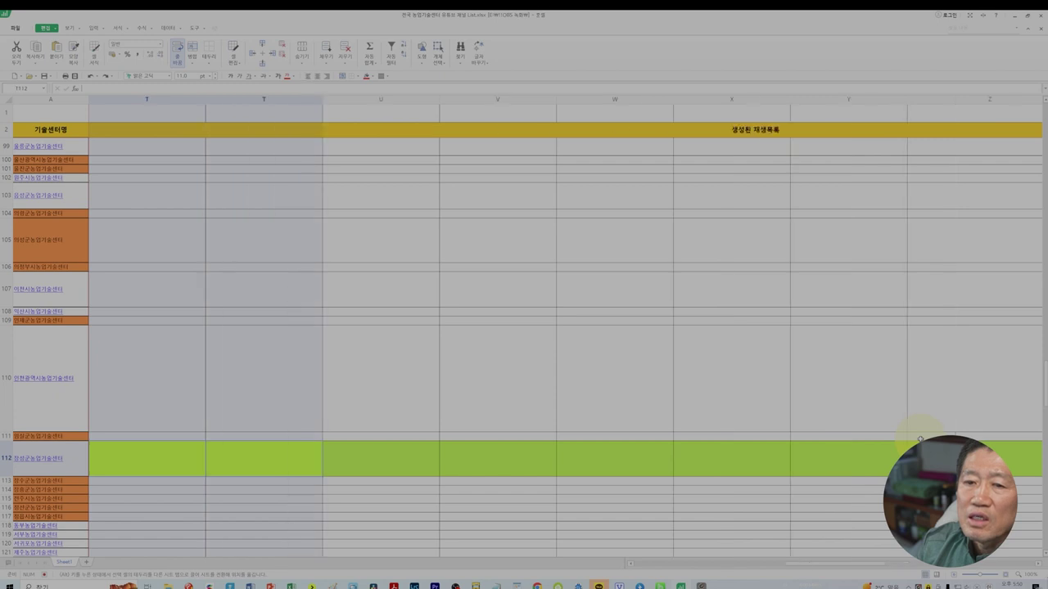
key(Left)
key(Left)
key(Left)
key(Left)
key(Left)
key(Left)
key(Left)
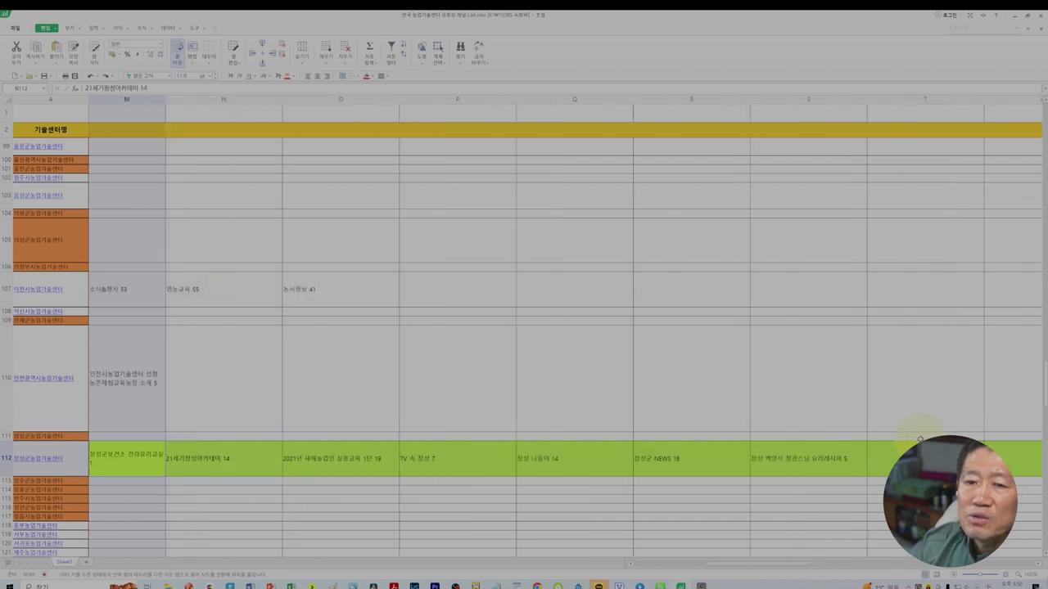
key(Left)
key(Left)
key(Left)
key(Left)
key(Left)
key(Left)
key(Left)
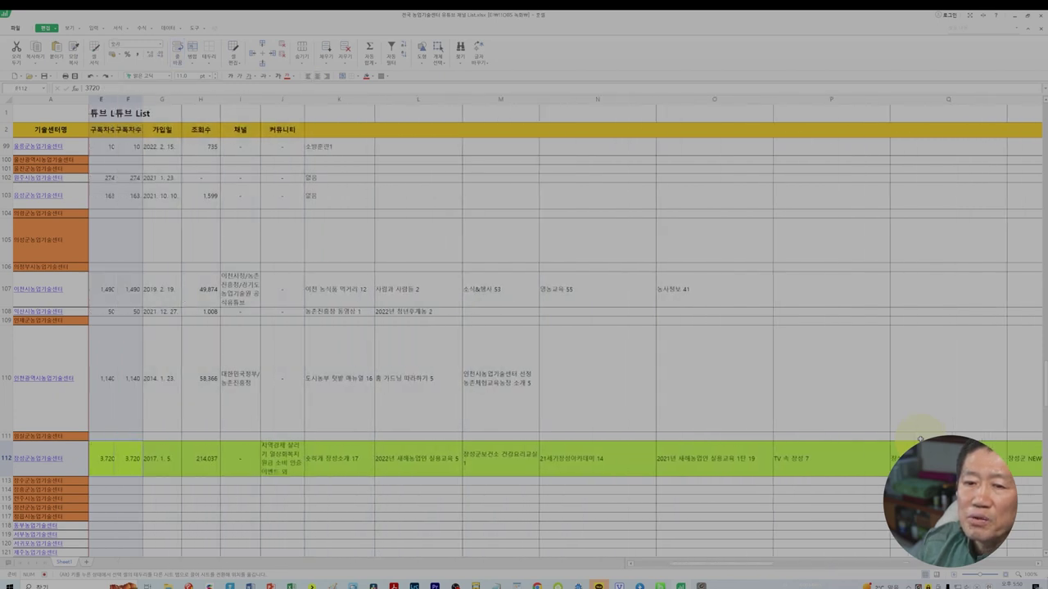
key(Left)
key(Left)
key(Left)
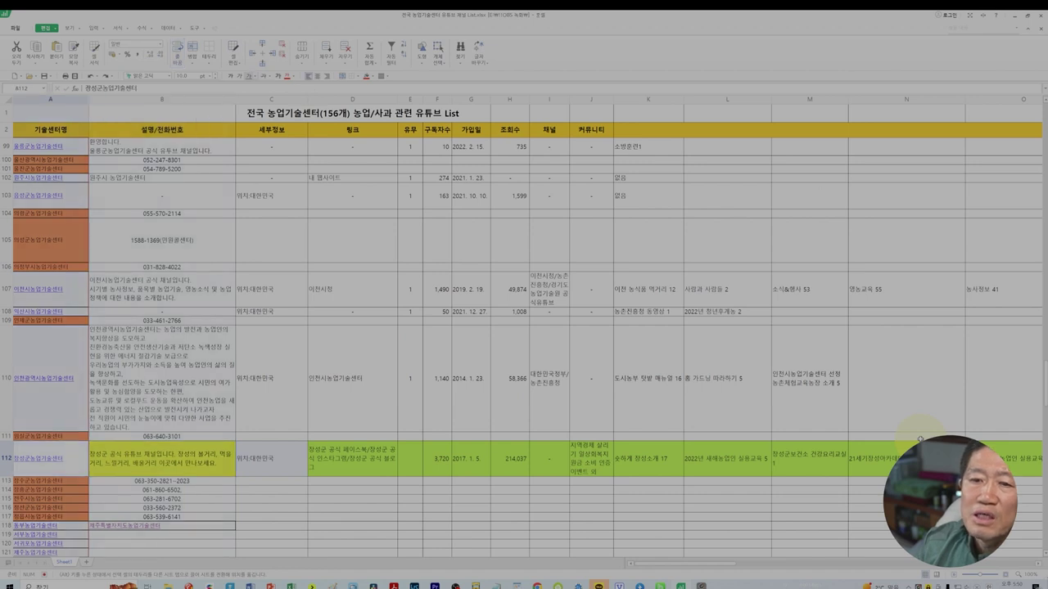
Examine row 112's channel description in B112 and select its 2021년 새해농업인 실용교육 playlist entry in O112
key(Right)
key(Right)
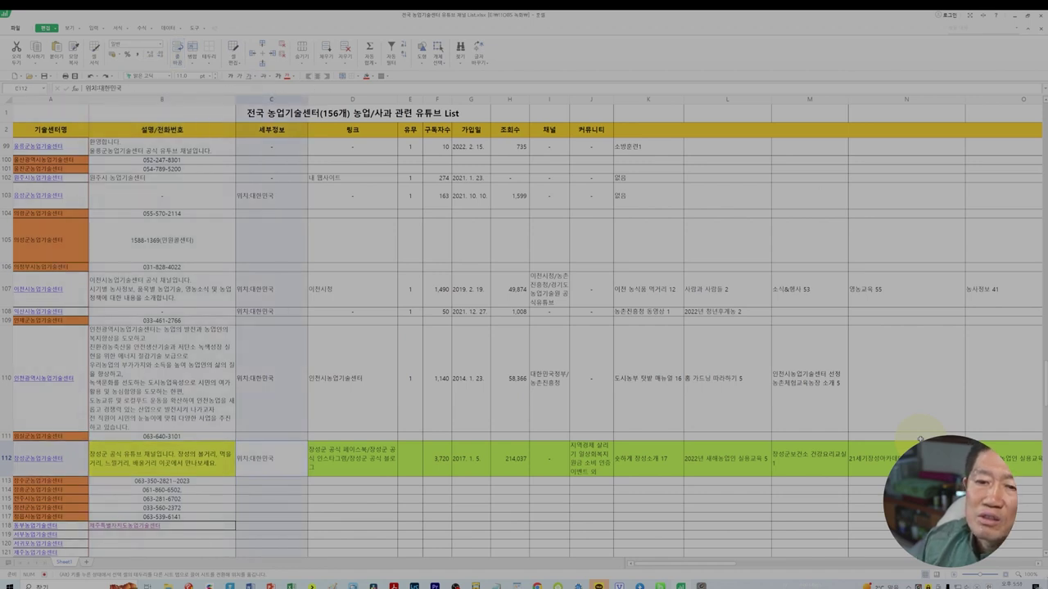
key(Left)
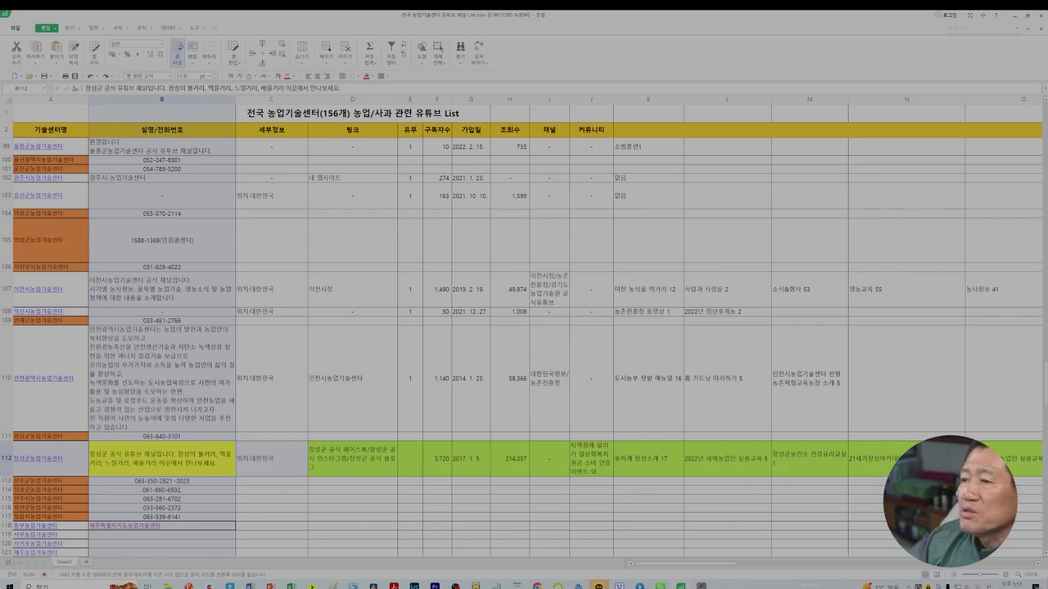
click(1003, 458)
scroll(882, 481, right, 3)
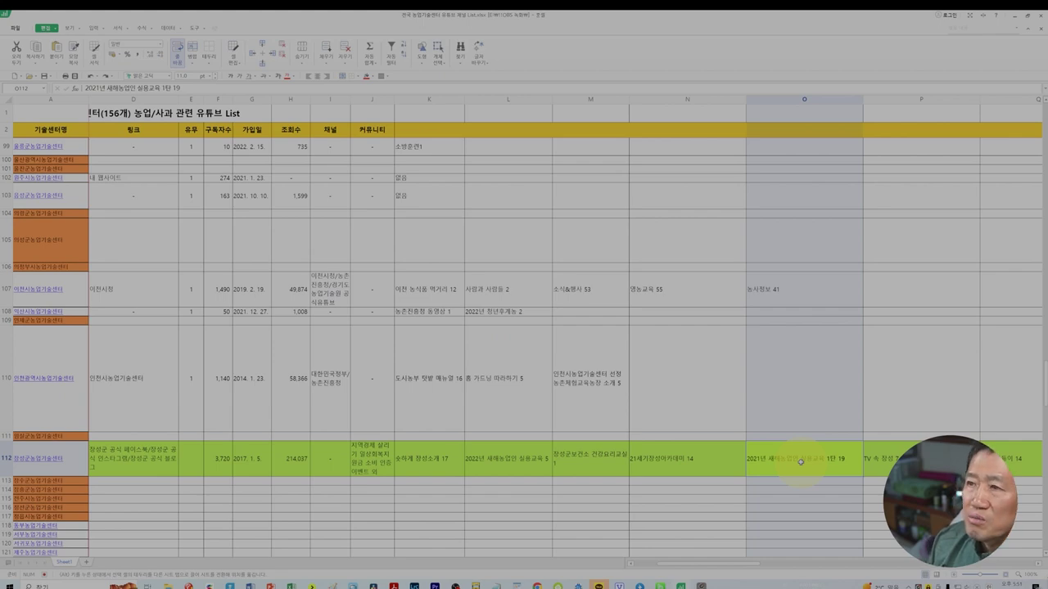
Go to the summary rows beneath the list and select the 유무 column's 평균 cell, E164
scroll(802, 458, down, 5)
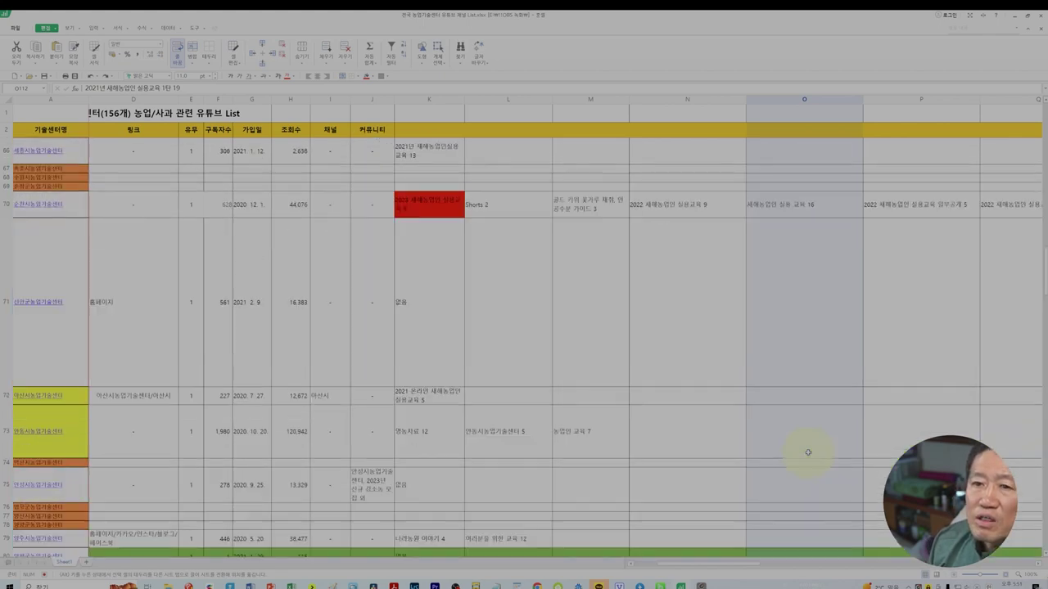
scroll(808, 452, down, 18)
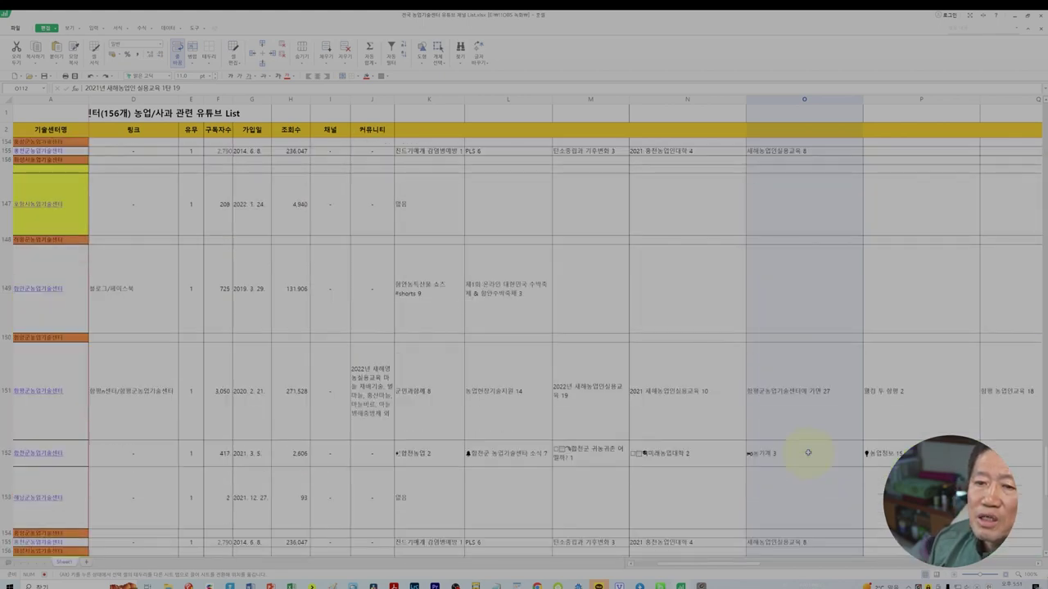
scroll(808, 453, up, 3)
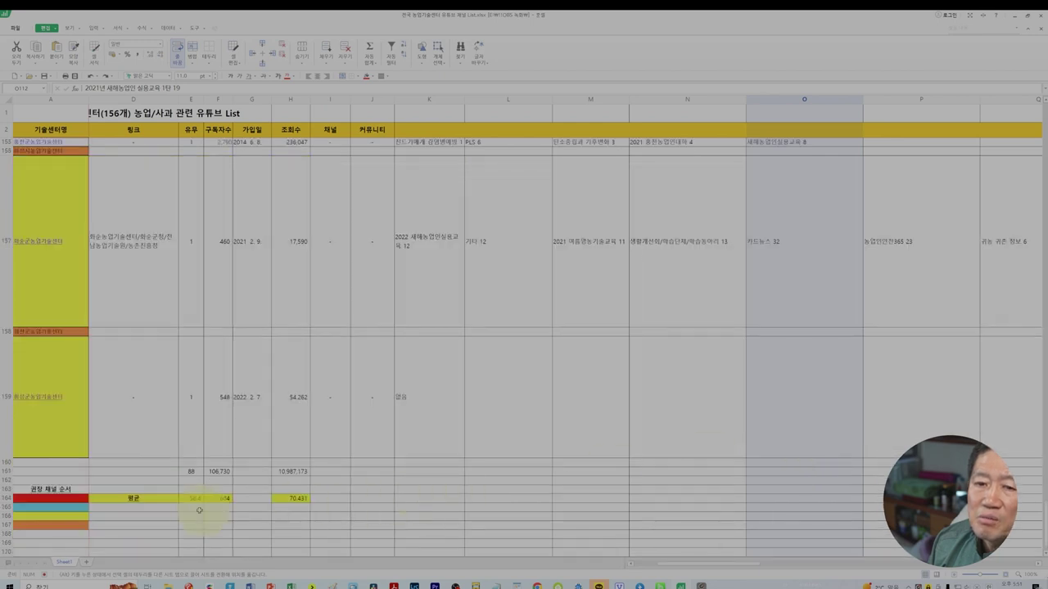
click(191, 499)
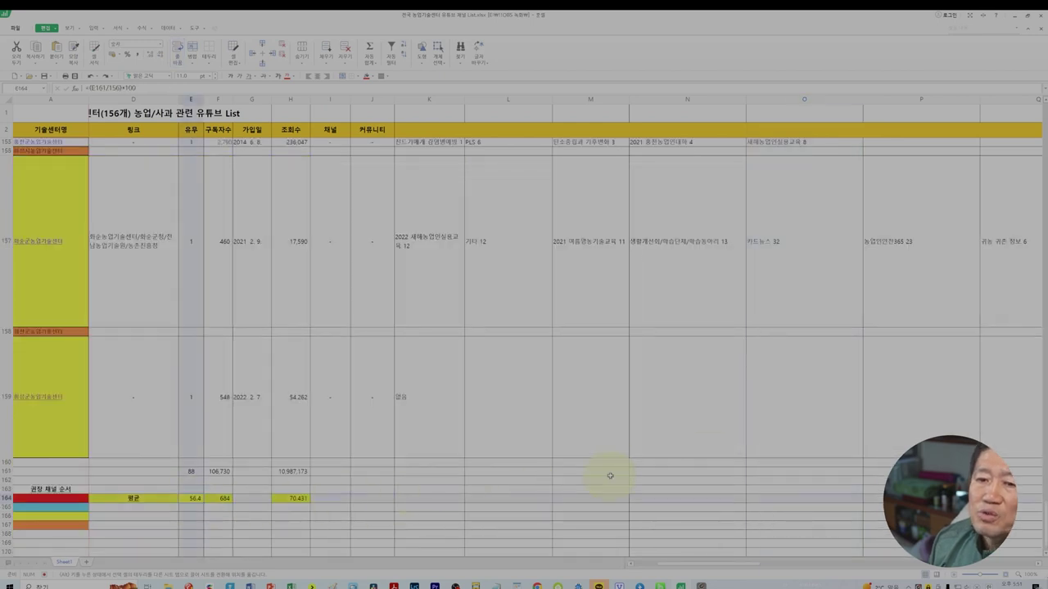